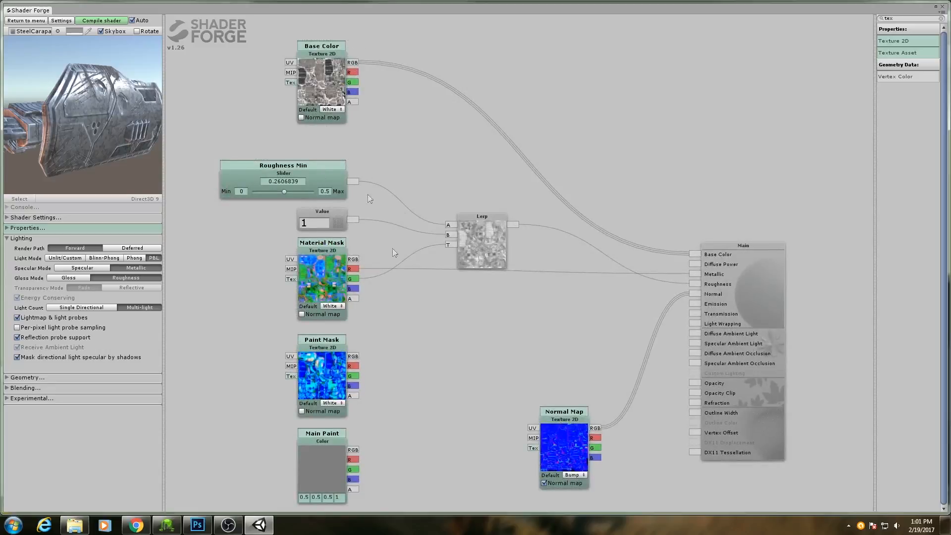
- Set the Main Paint color node to a saturated blue, about 0.0, 0.2, 0.8
drag(428, 306, 467, 199)
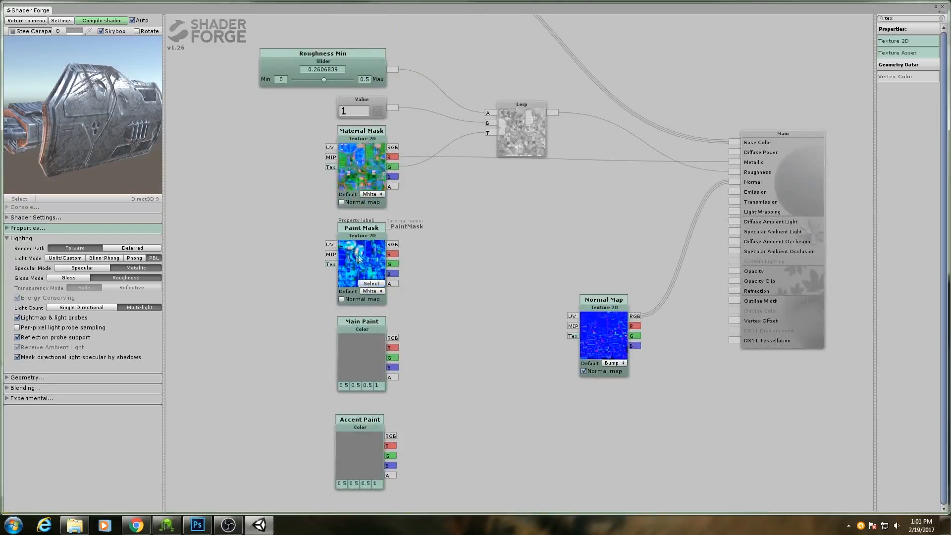
drag(422, 327, 435, 280)
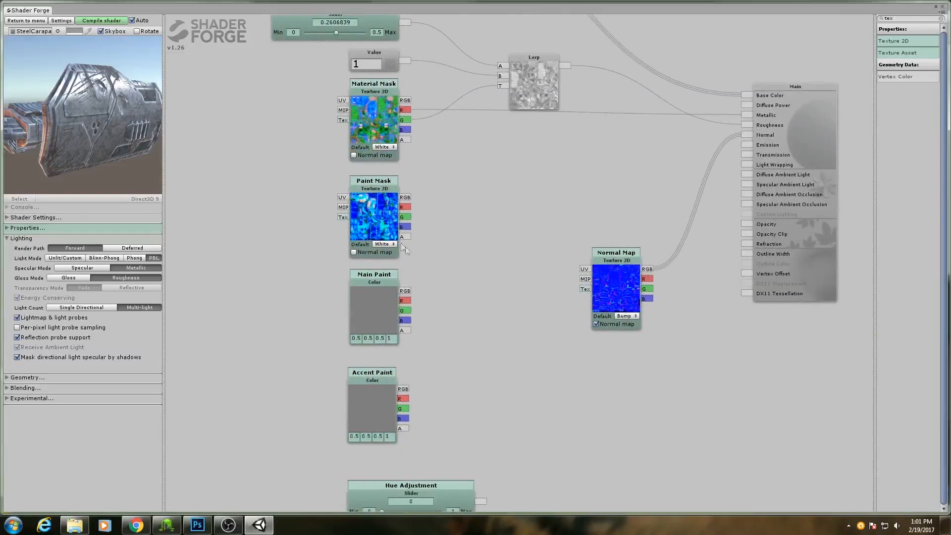
click(380, 404)
drag(476, 314, 489, 286)
click(389, 283)
click(371, 302)
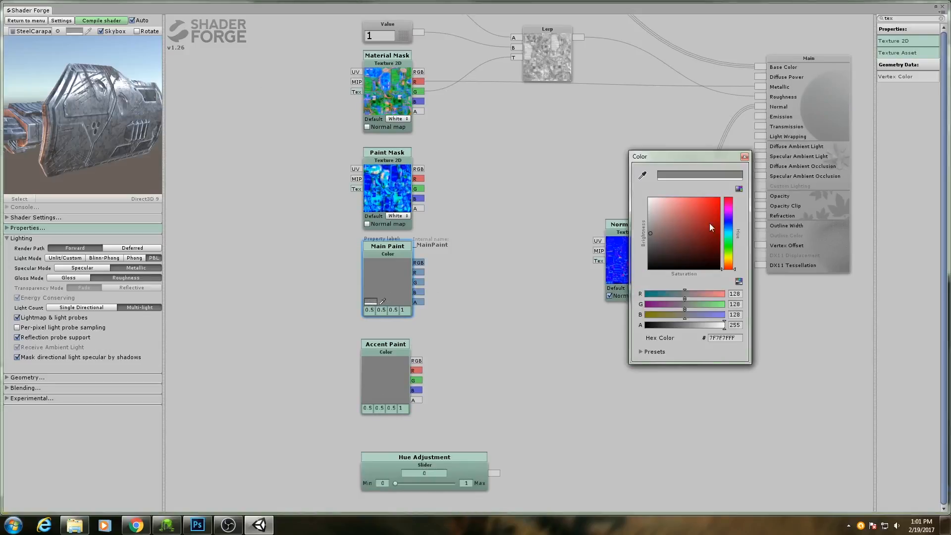
mouse_move(729, 220)
mouse_down()
mouse_move(700, 212)
mouse_move(709, 207)
mouse_move(728, 224)
mouse_up()
click(712, 207)
click(745, 158)
- Set the Accent Paint color node to orange, about 0.9, 0.4, 0.2
click(390, 390)
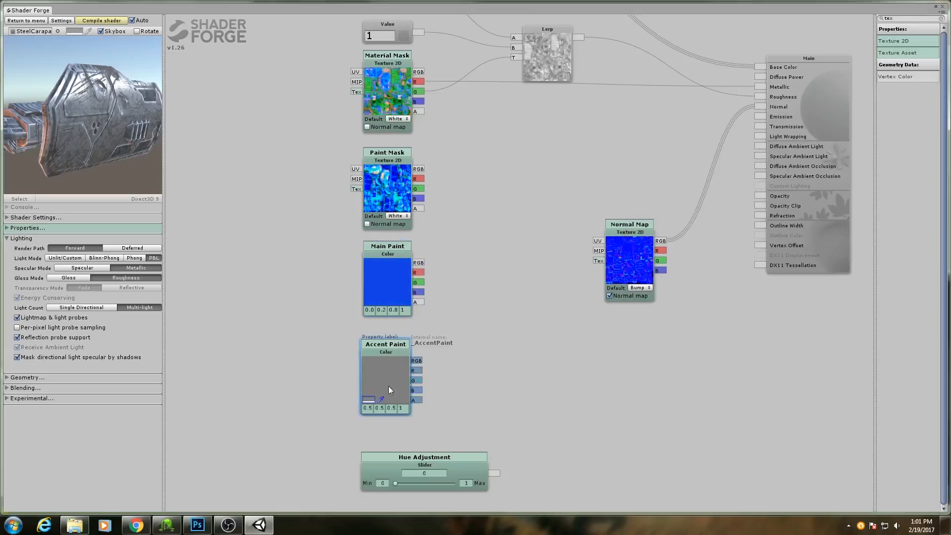
click(372, 401)
drag(729, 240, 729, 267)
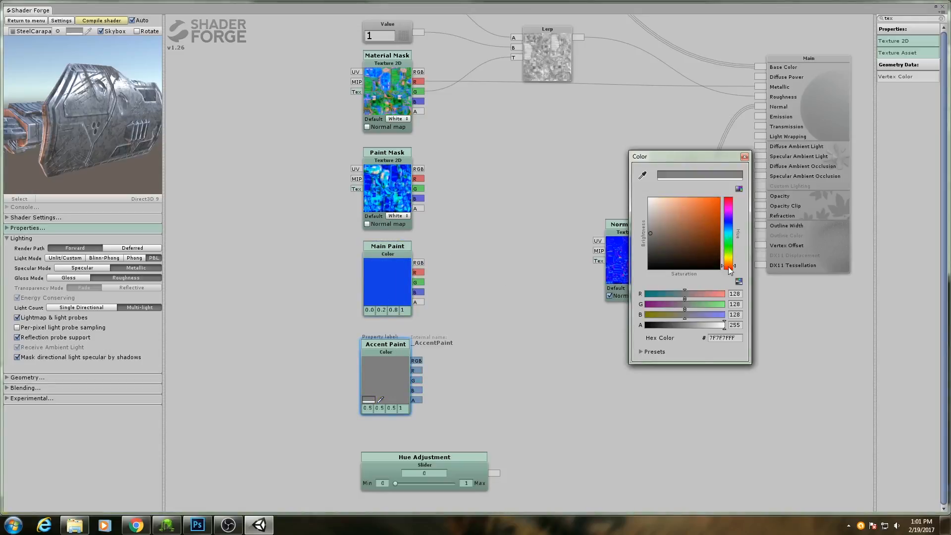
drag(702, 231, 698, 203)
click(744, 156)
- Arrange the Paint Mask, Main Paint and Accent Paint nodes in an evenly spaced column below the Material Mask
drag(440, 238, 439, 272)
drag(625, 285, 633, 325)
drag(489, 219, 507, 267)
mouse_move(412, 258)
mouse_down()
mouse_move(326, 251)
mouse_move(393, 271)
mouse_up()
scroll(481, 201, down, 1)
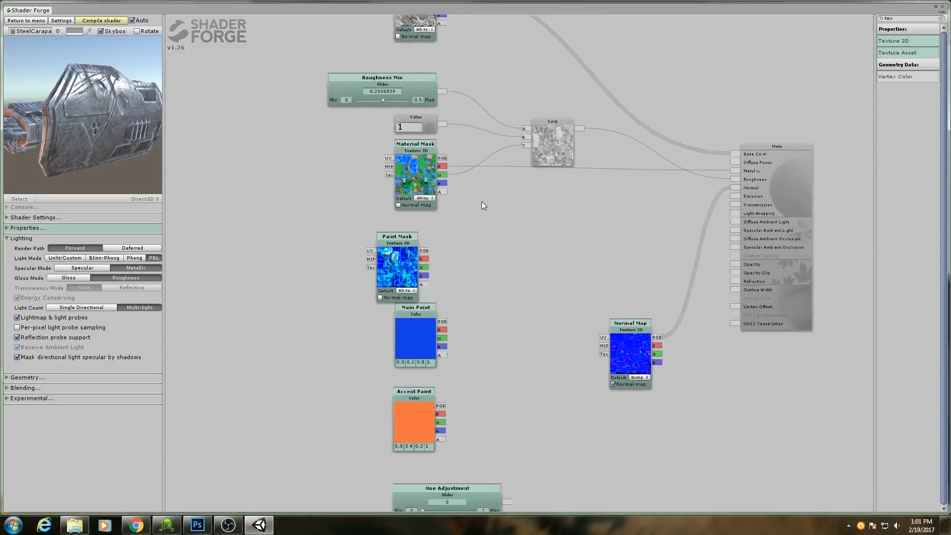
drag(482, 201, 483, 253)
scroll(481, 252, up, 1)
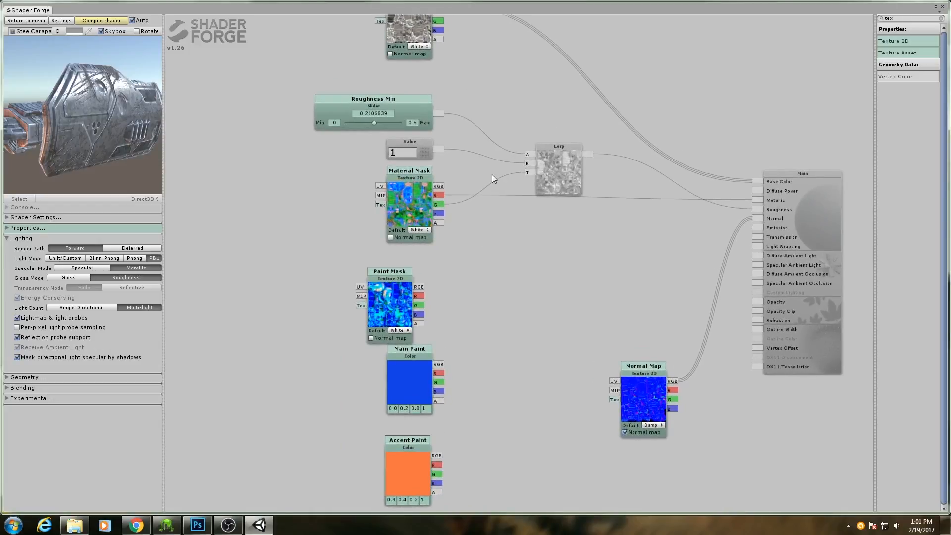
drag(474, 250, 510, 196)
click(420, 327)
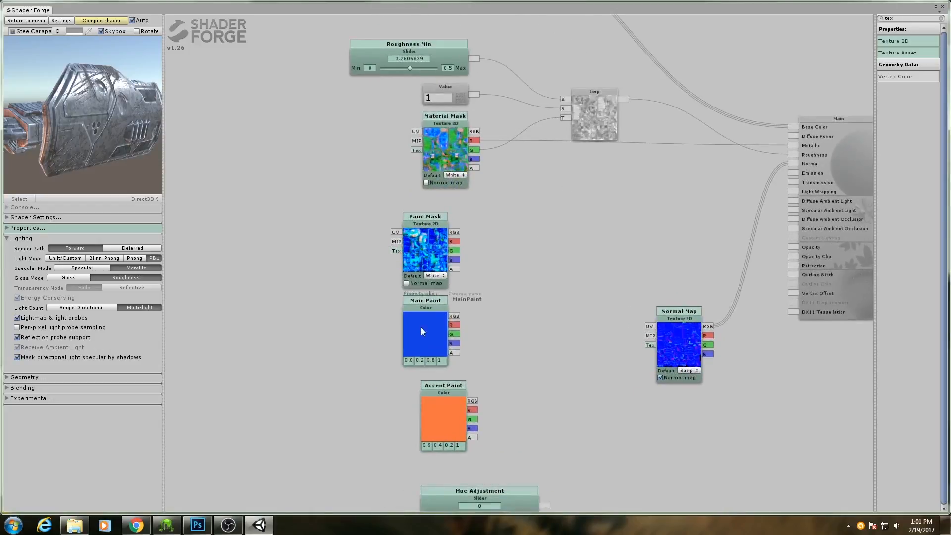
drag(420, 327, 423, 334)
drag(443, 402, 425, 409)
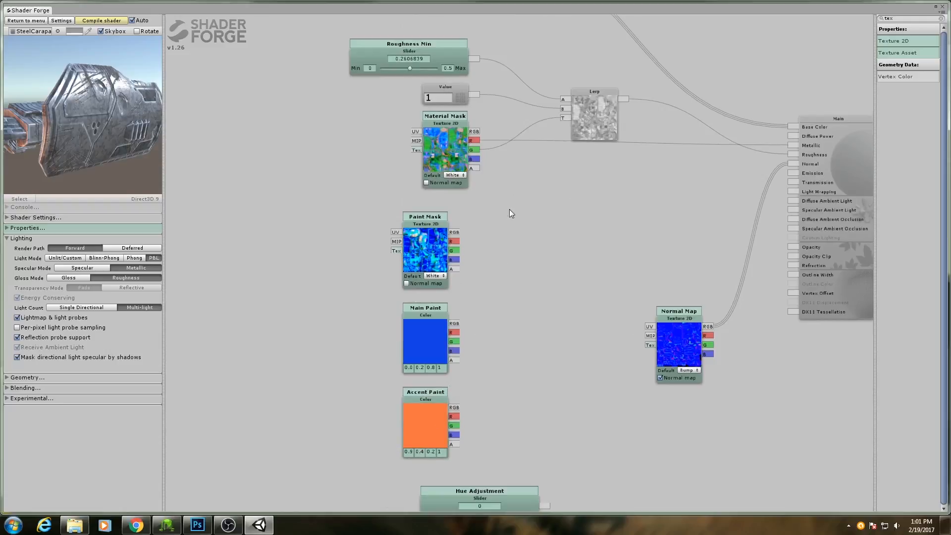
- Shift the three paint nodes together to the left, and move the Hue Adjustment slider left to line up with Roughness Min
mouse_move(510, 209)
mouse_down()
mouse_move(450, 278)
mouse_move(363, 448)
mouse_up()
drag(428, 340, 316, 341)
scroll(559, 410, down, 2)
drag(558, 410, 503, 415)
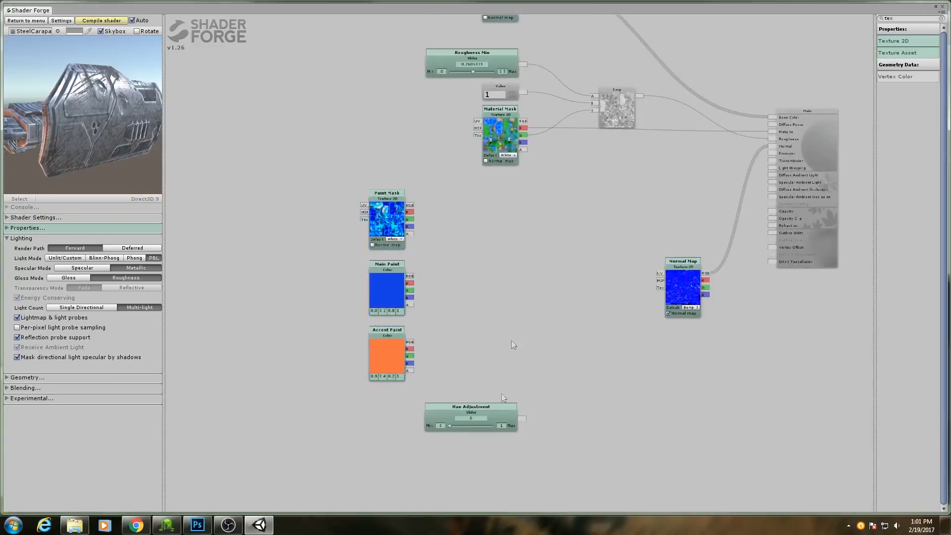
drag(527, 310, 484, 402)
scroll(484, 402, up, 1)
- Move the Main node farther right and the Base Color texture node slightly up and right to free up graph space
middle_drag(762, 277, 653, 266)
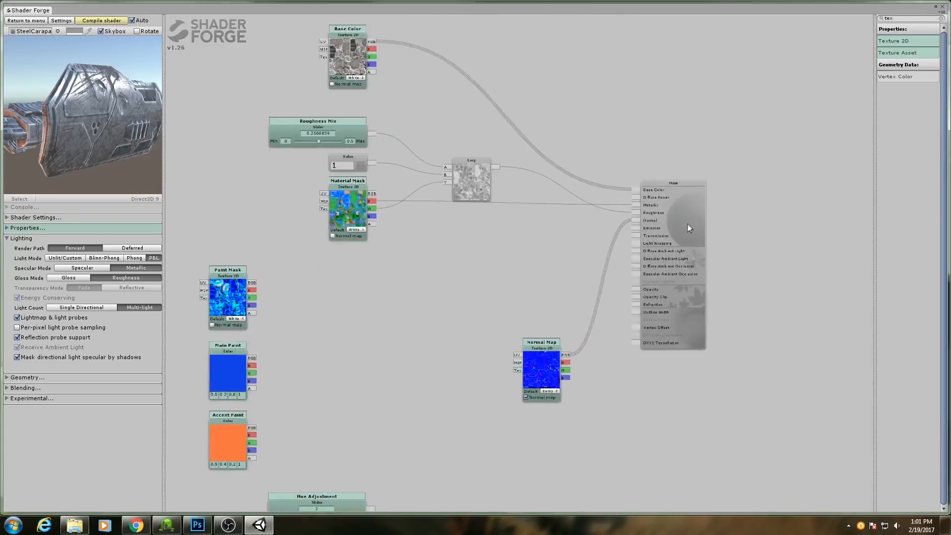
drag(687, 224, 737, 222)
drag(354, 68, 371, 37)
middle_drag(332, 250, 424, 205)
scroll(424, 198, down, 1)
scroll(364, 234, up, 3)
mouse_move(374, 218)
mouse_down()
mouse_move(307, 431)
mouse_move(290, 411)
mouse_up()
click(356, 356)
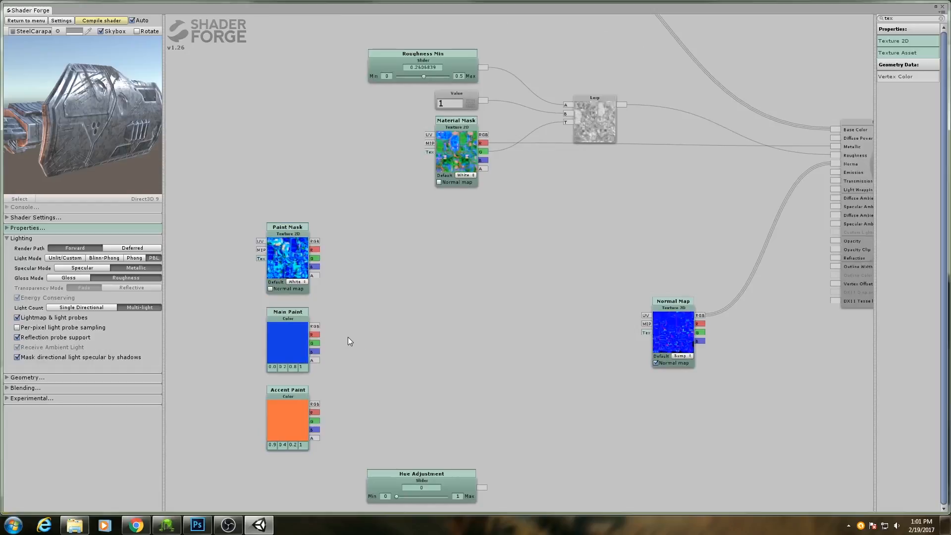
- Add a Lerp node with Main Paint RGB as A, Accent Paint RGB as B and the Paint Mask's red channel as T
scroll(352, 337, up, 2)
middle_drag(357, 341, 437, 301)
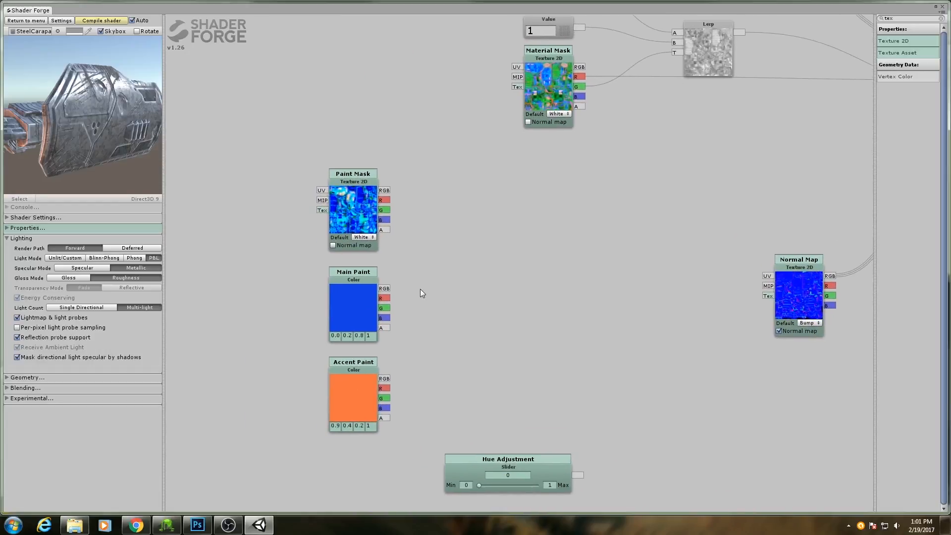
middle_drag(465, 210, 442, 243)
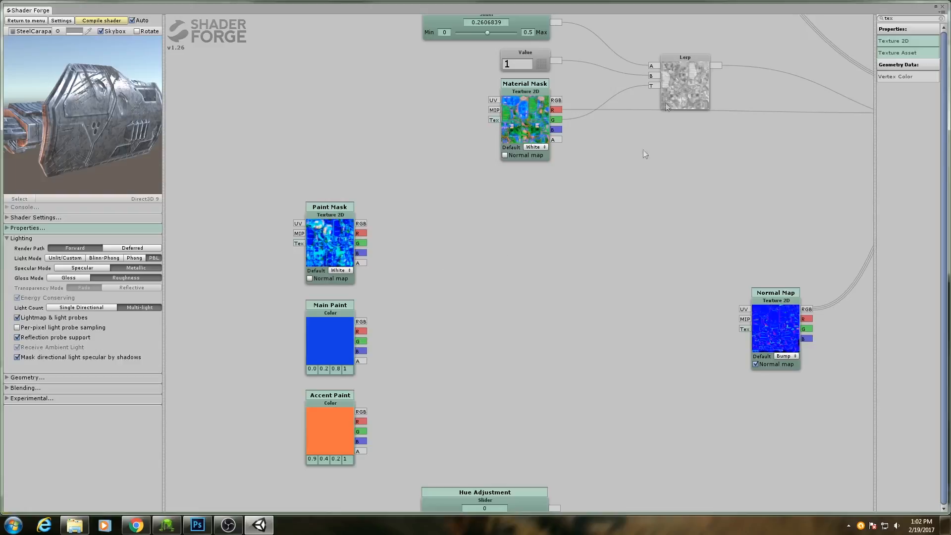
key(l)
click(479, 249)
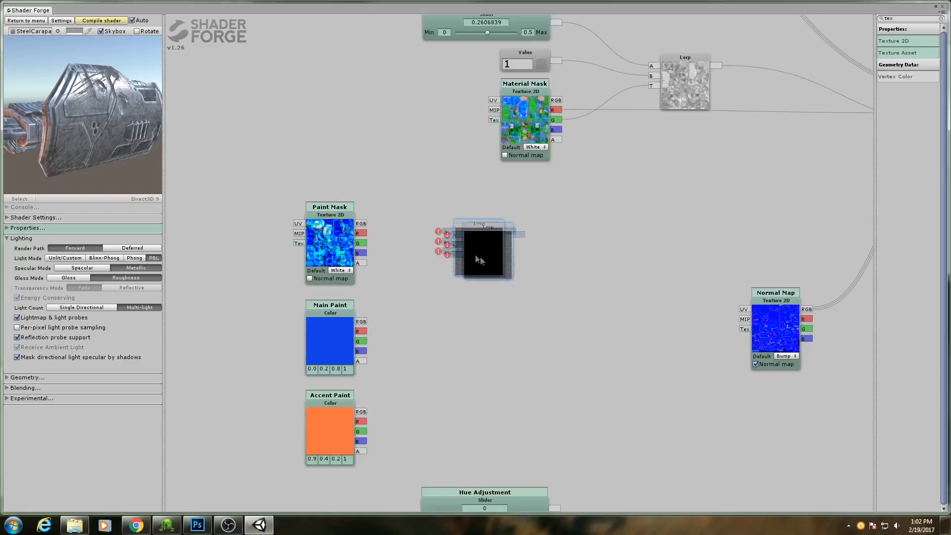
drag(361, 233, 514, 276)
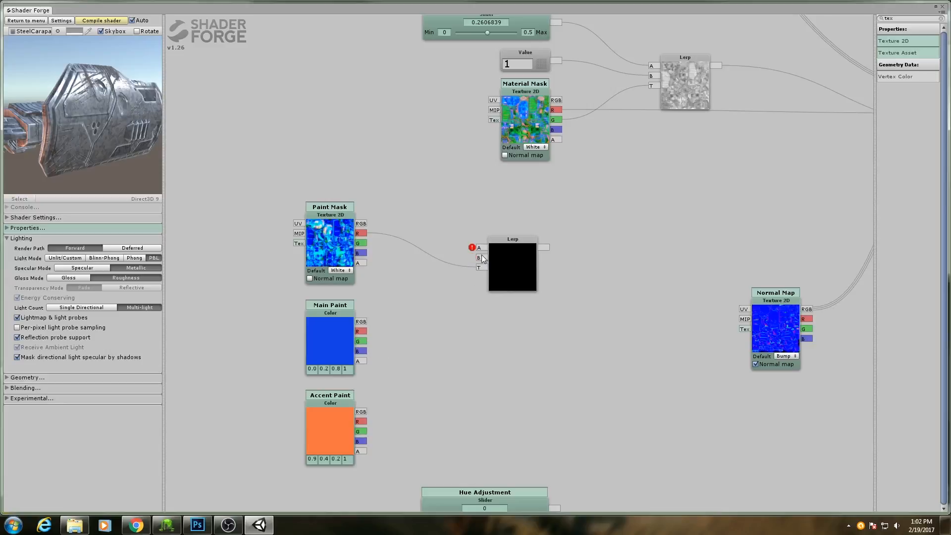
mouse_move(362, 412)
mouse_down()
mouse_move(454, 280)
mouse_move(483, 261)
mouse_up()
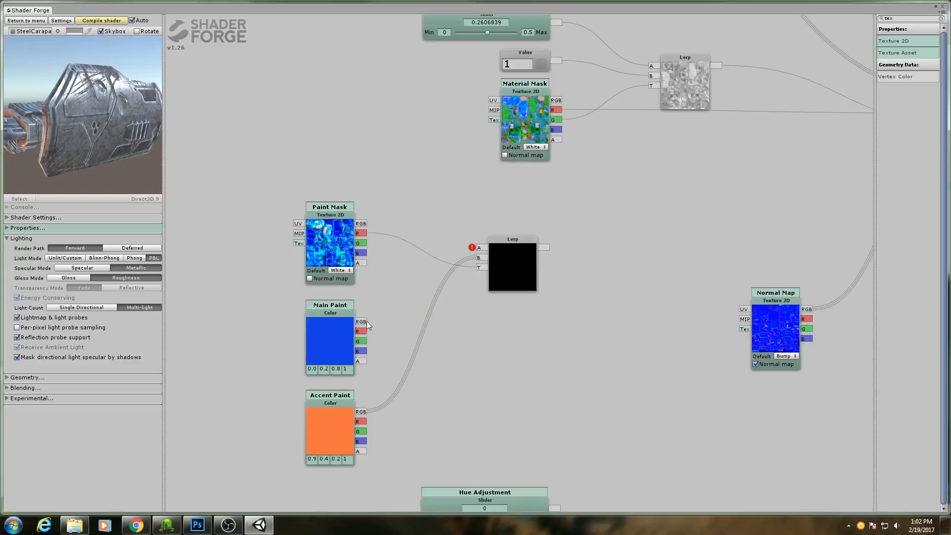
drag(361, 322, 478, 247)
- Move the paint Lerp node down and left, closer to the paint color nodes
click(498, 257)
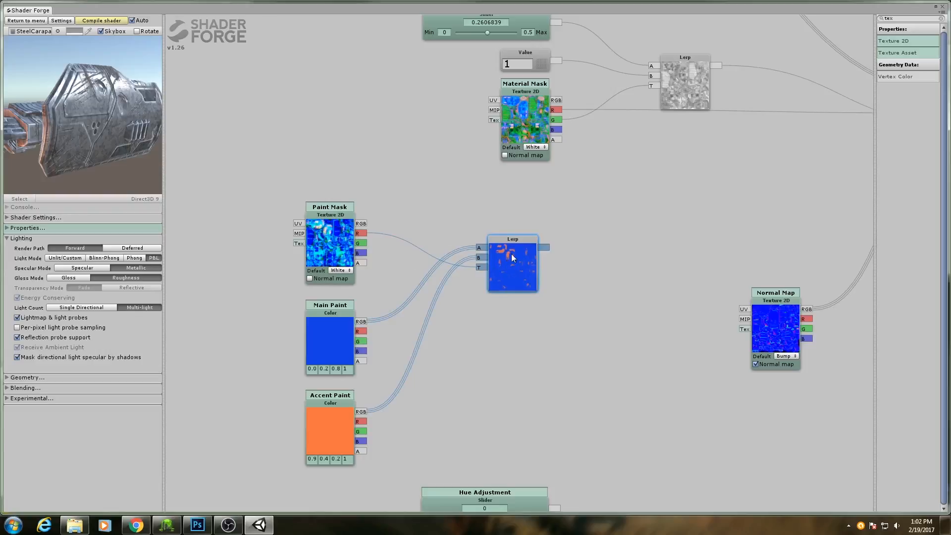
middle_drag(542, 301, 527, 323)
drag(502, 288, 482, 312)
middle_drag(549, 308, 511, 322)
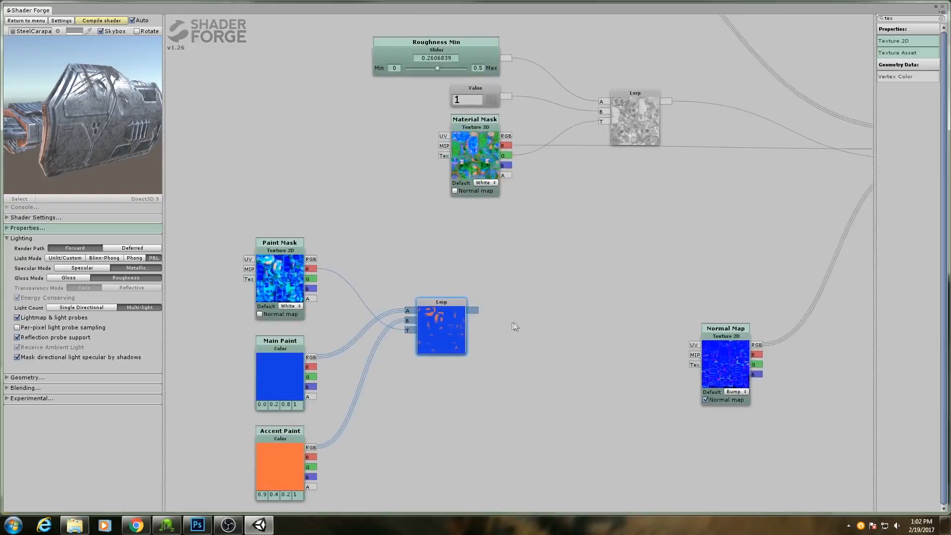
- Shift the roughness nodes with their Lerp and Material Mask left as a group, and reposition the Base Color node above them
scroll(501, 318, down, 3)
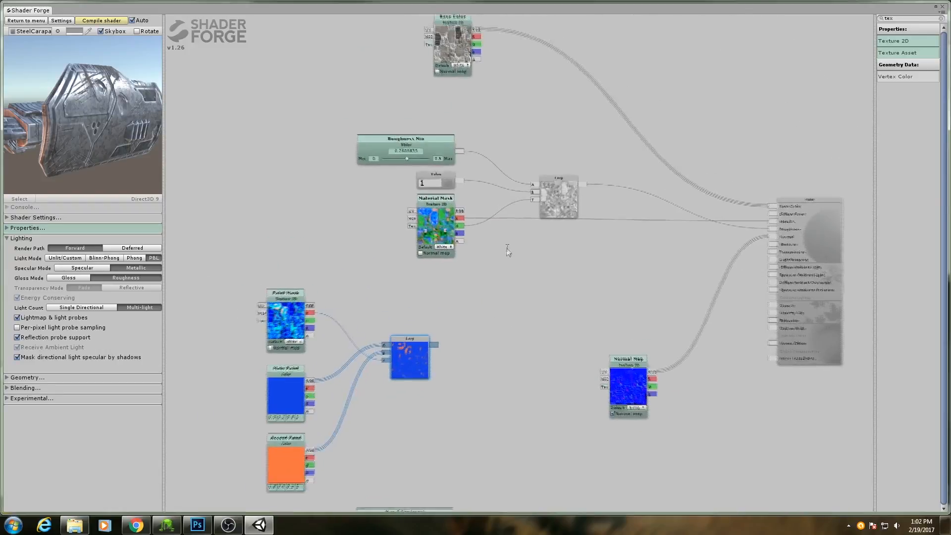
middle_drag(506, 247, 494, 293)
drag(559, 302, 338, 169)
drag(547, 246, 440, 215)
click(458, 322)
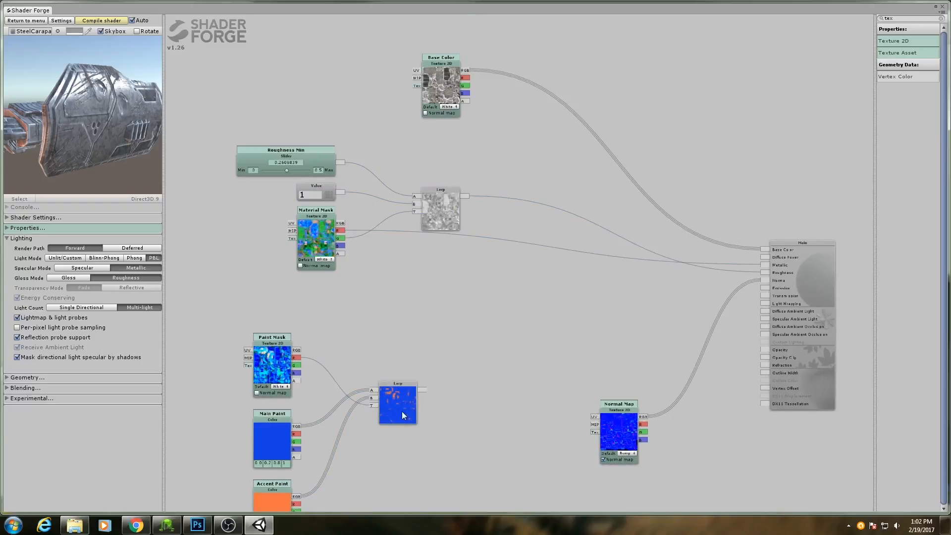
drag(436, 74, 417, 97)
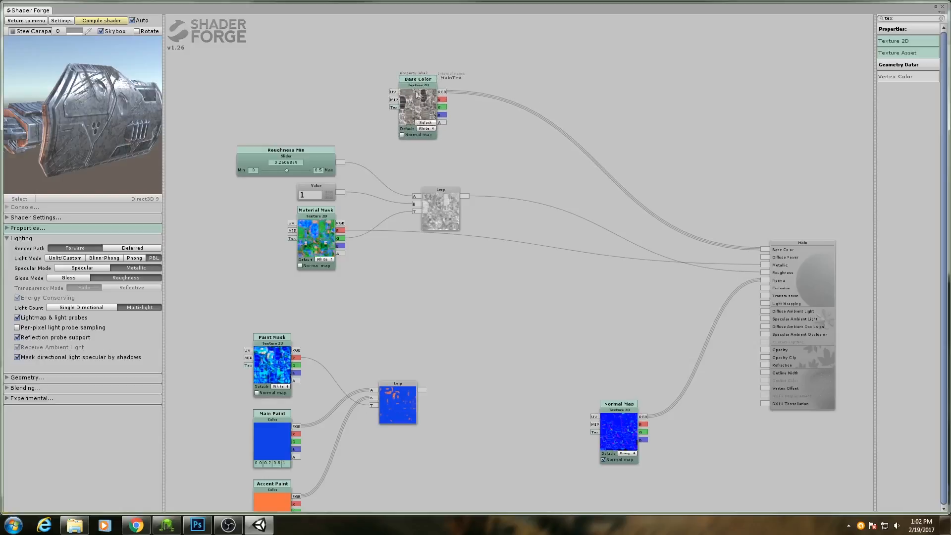
drag(489, 282, 471, 255)
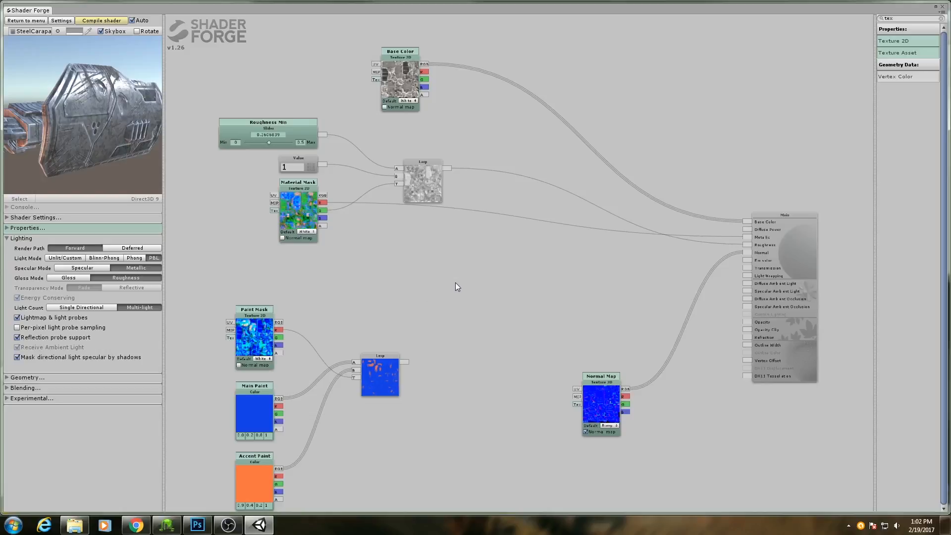
- Add a second Lerp node before the Main node and connect the Paint Mask's green channel to its T input
key(l)
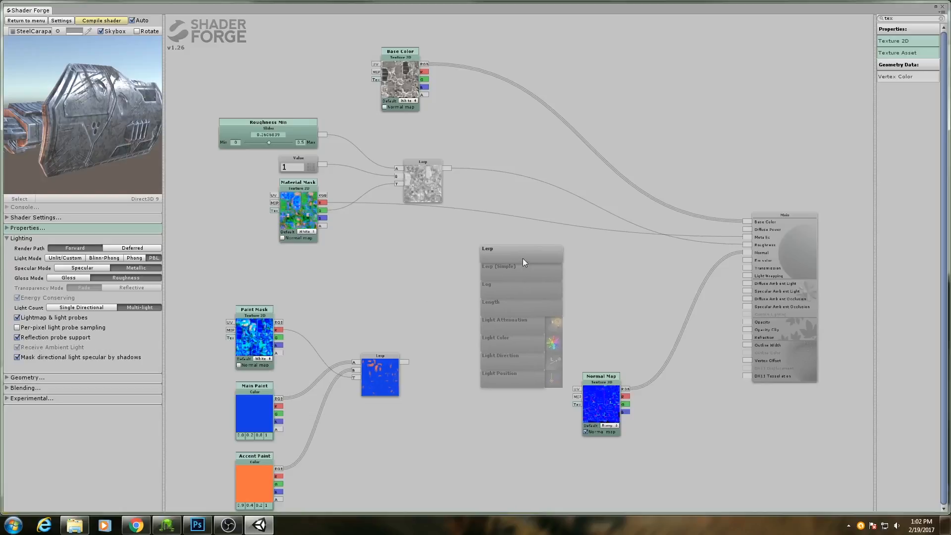
click(521, 261)
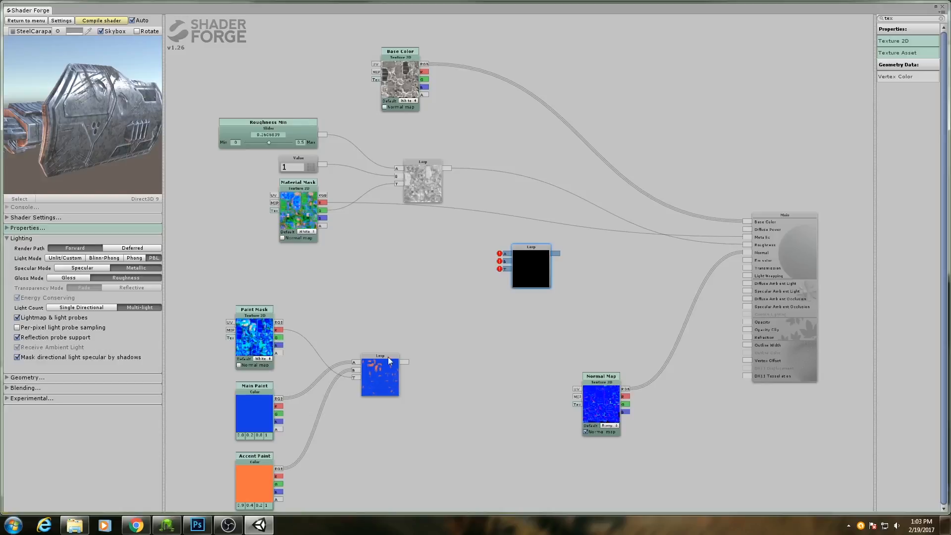
scroll(378, 369, up, 2)
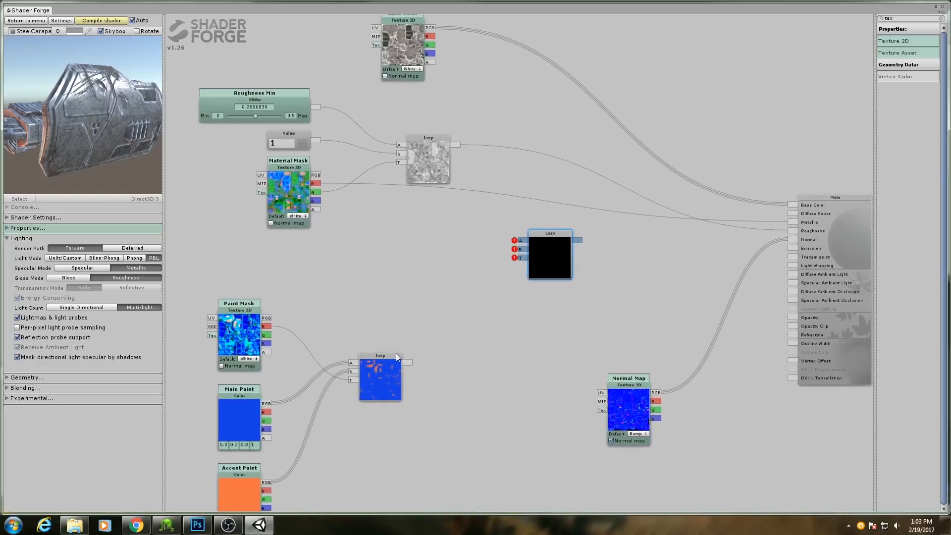
middle_drag(505, 264, 503, 310)
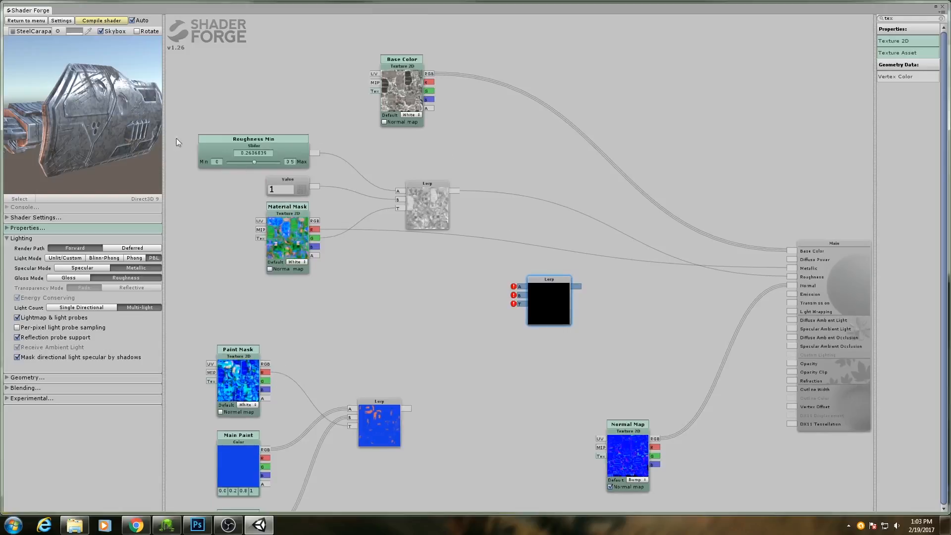
drag(127, 120, 94, 154)
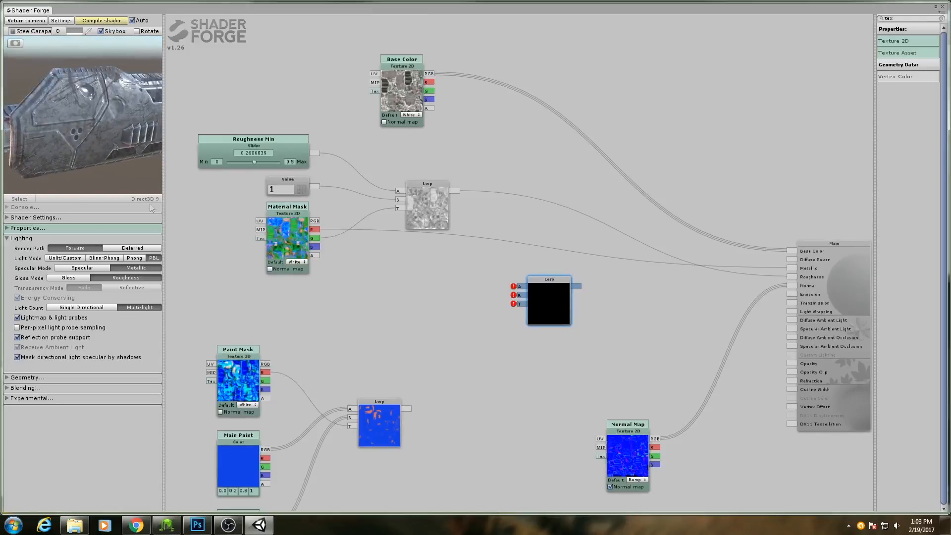
middle_drag(349, 397, 387, 339)
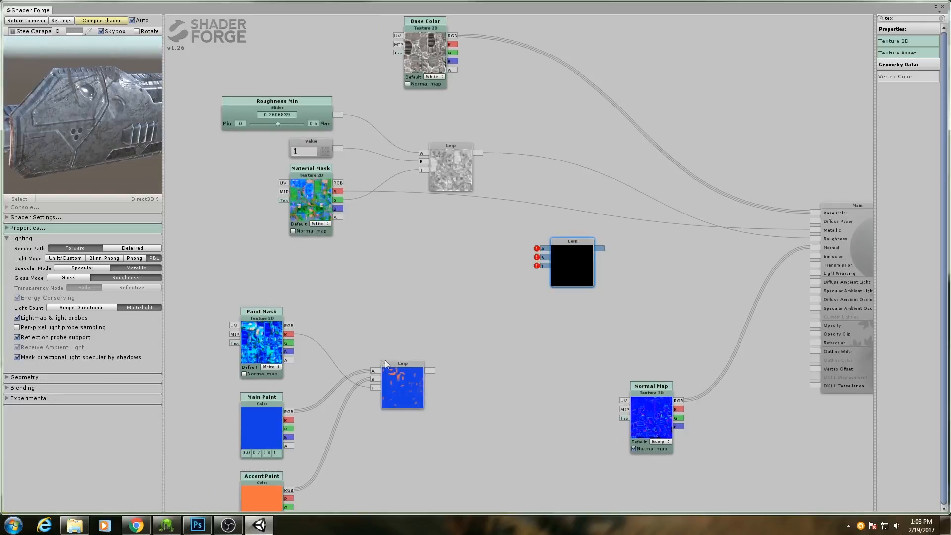
mouse_move(287, 344)
mouse_down()
mouse_move(480, 300)
mouse_move(515, 272)
mouse_move(543, 267)
mouse_up()
- Connect the paint Lerp's output to the new Lerp's B input and the Base Color texture's RGB to its A input
drag(476, 349, 457, 388)
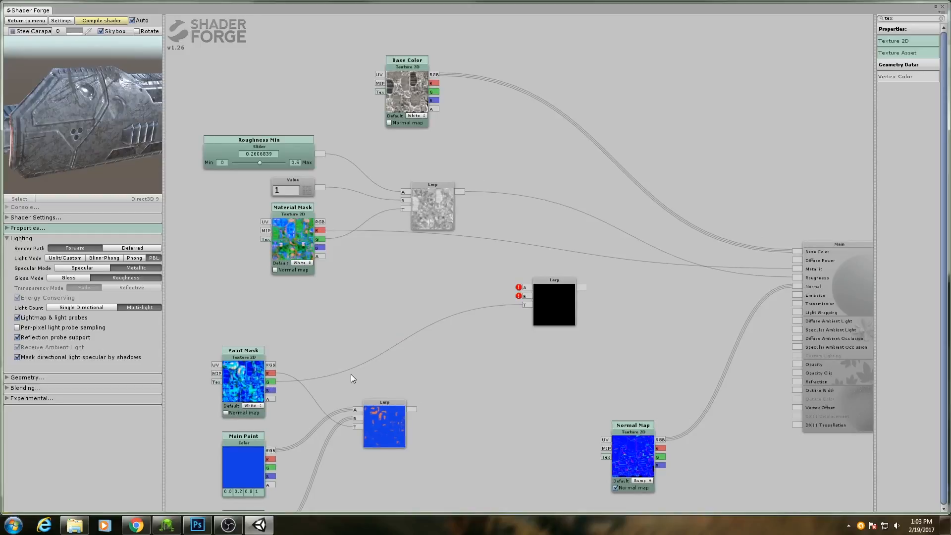
drag(382, 419, 525, 297)
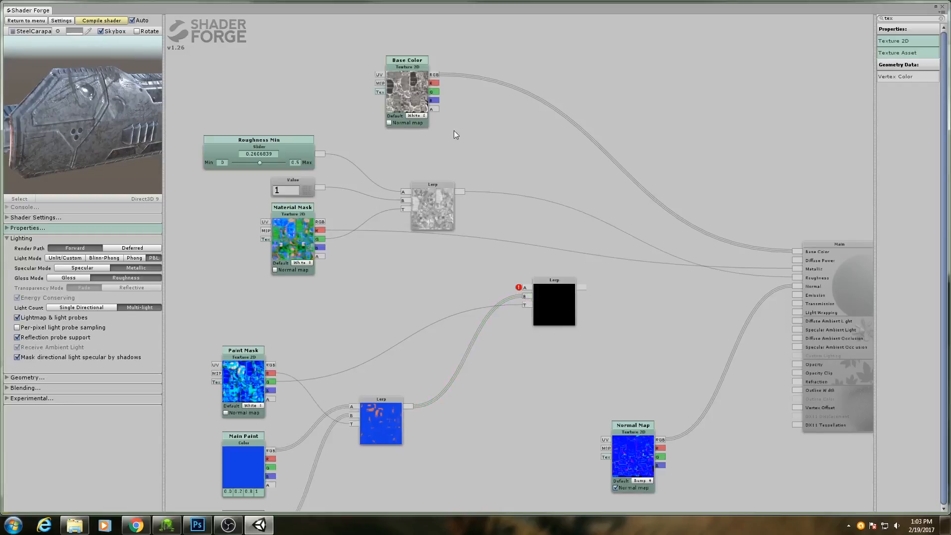
mouse_move(432, 74)
mouse_down()
mouse_move(456, 78)
mouse_move(506, 258)
mouse_move(527, 296)
mouse_up()
- Connect the new Lerp's output to the Main node's Base Color input and inspect the painted model in the preview
drag(616, 305, 486, 273)
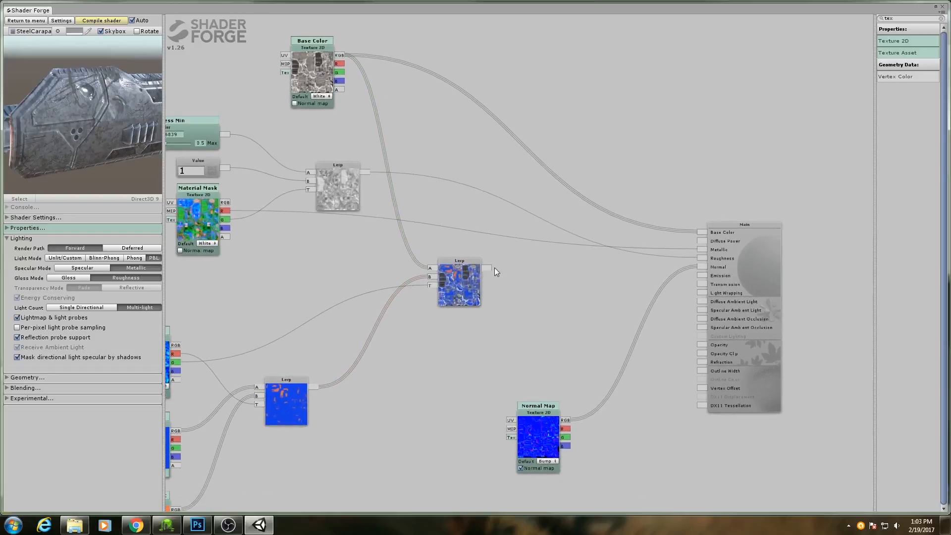
drag(485, 268, 703, 233)
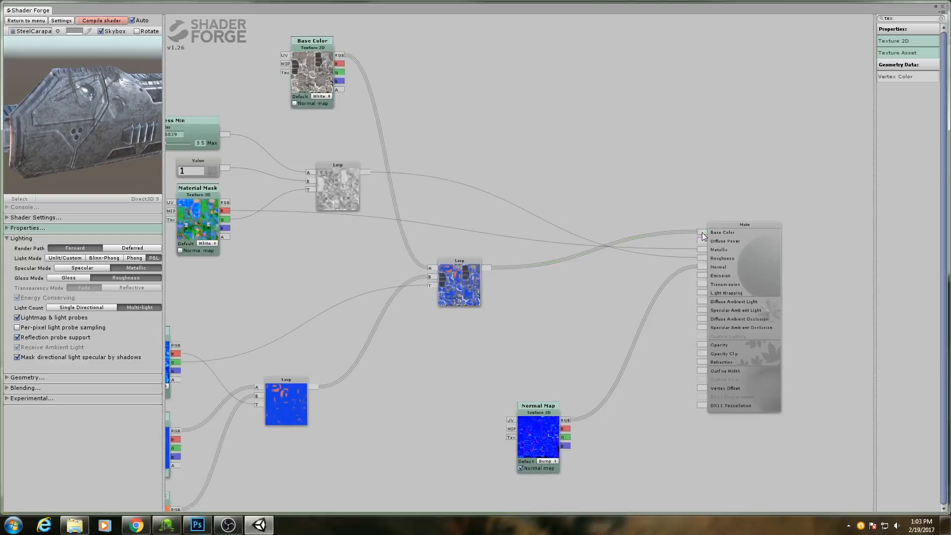
drag(99, 106, 100, 138)
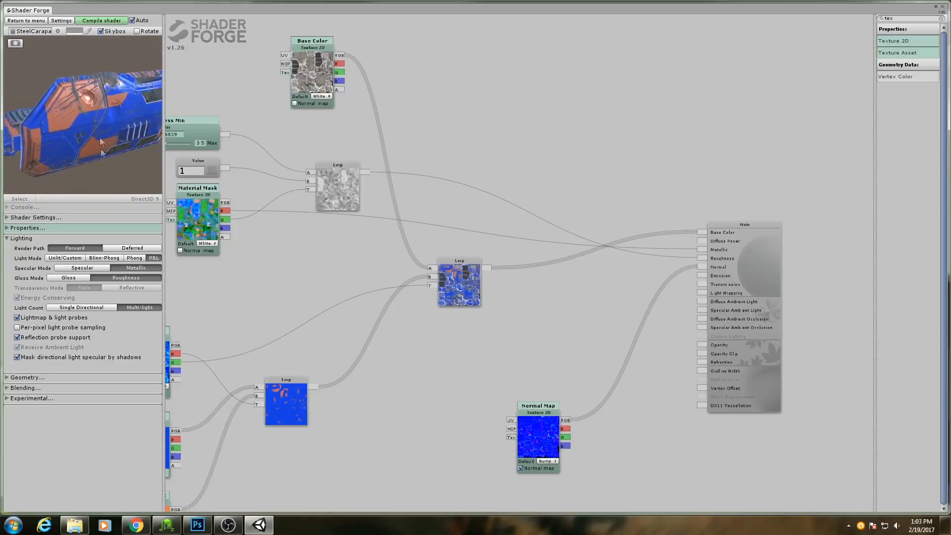
- Align the paint color Lerp beneath the roughness Lerp and shift the base color blend Lerp to tidy the graph
drag(288, 283, 379, 207)
scroll(385, 243, down, 3)
drag(400, 327, 474, 209)
scroll(441, 230, up, 5)
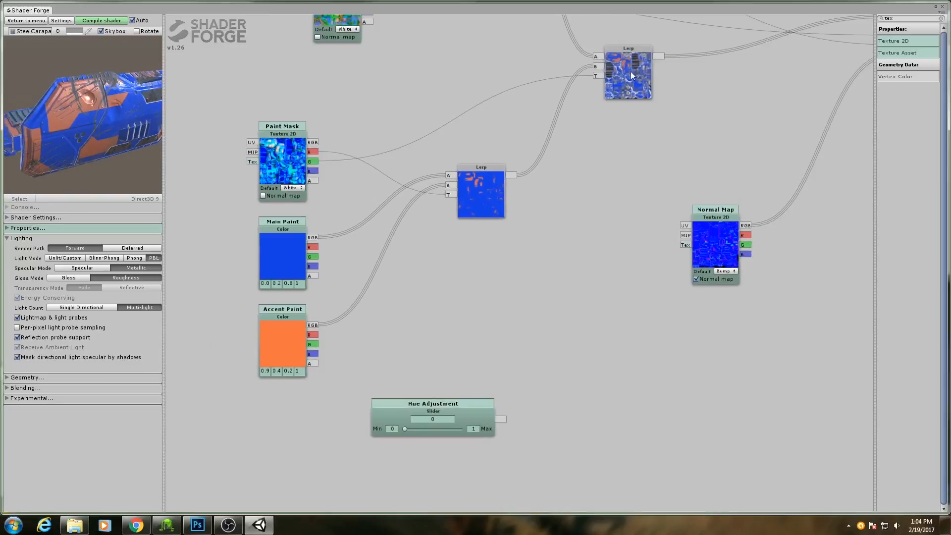
drag(631, 71, 711, 59)
drag(480, 190, 492, 190)
drag(542, 111, 390, 296)
drag(454, 198, 441, 263)
drag(537, 310, 536, 254)
drag(521, 291, 496, 303)
drag(495, 262, 447, 325)
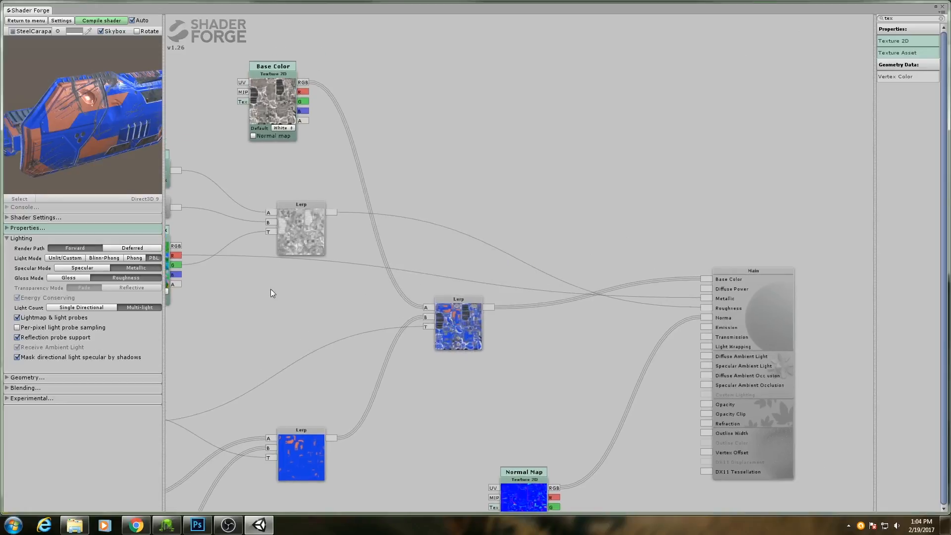
drag(271, 289, 315, 286)
drag(305, 340, 427, 271)
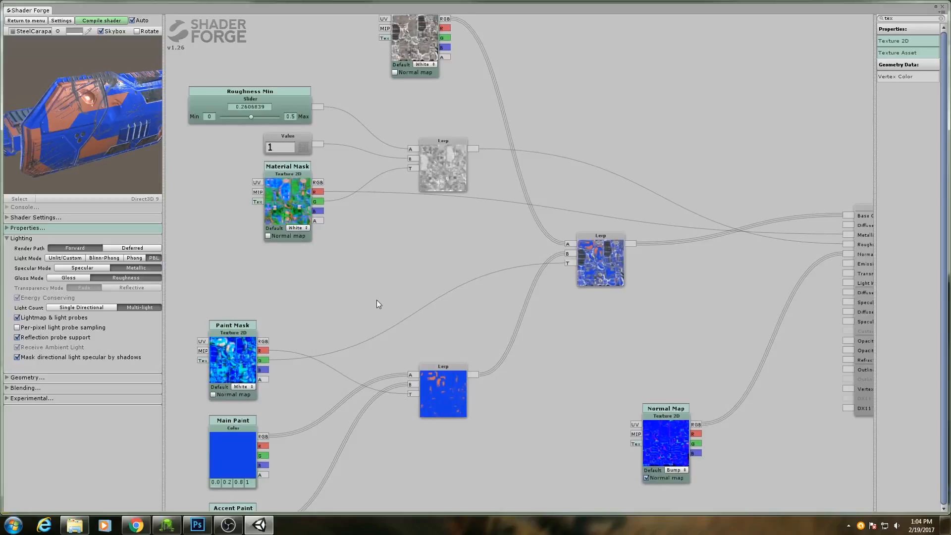
scroll(402, 276, down, 5)
drag(381, 238, 357, 271)
drag(501, 280, 490, 284)
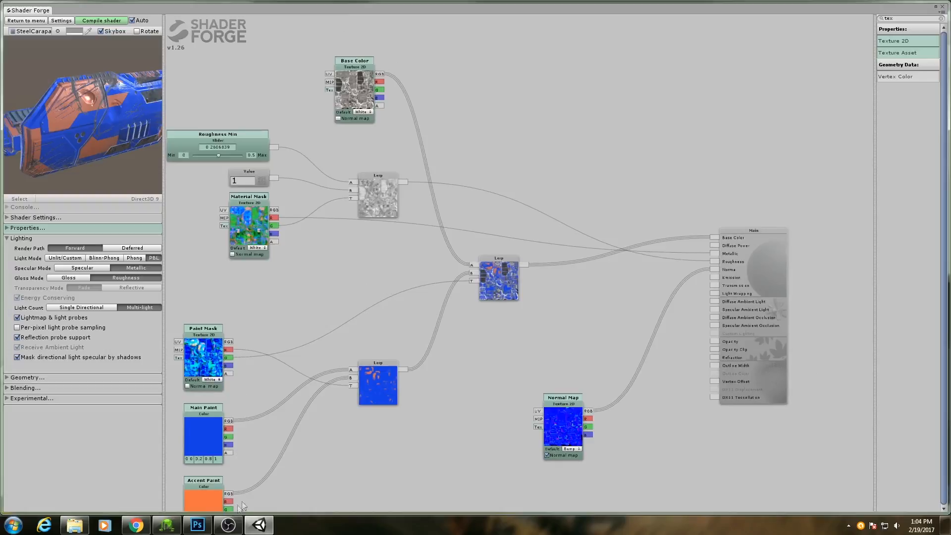
- Switch to 3D-Coat and examine the AmbientOcclusion layer's blend mode and its effect on the model by toggling its visibility
click(166, 524)
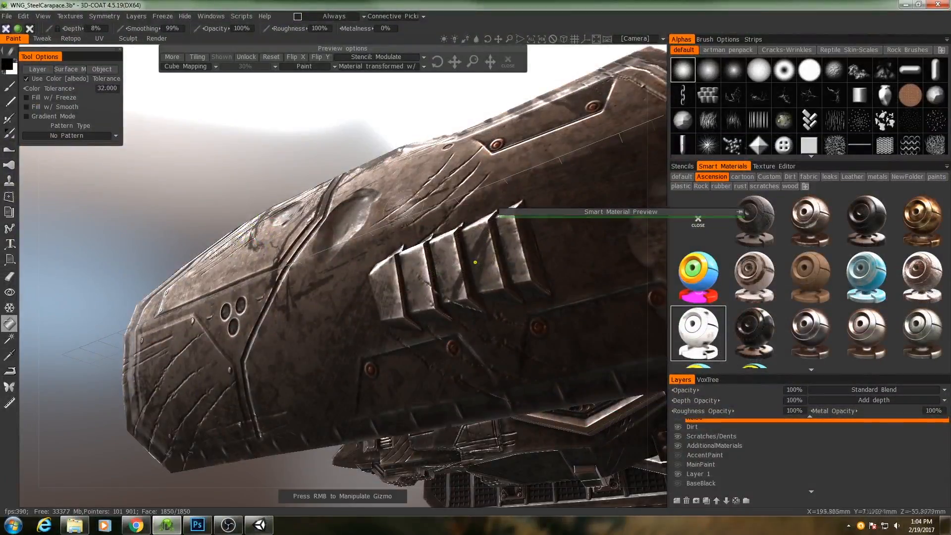
drag(300, 156, 420, 285)
scroll(420, 284, down, 3)
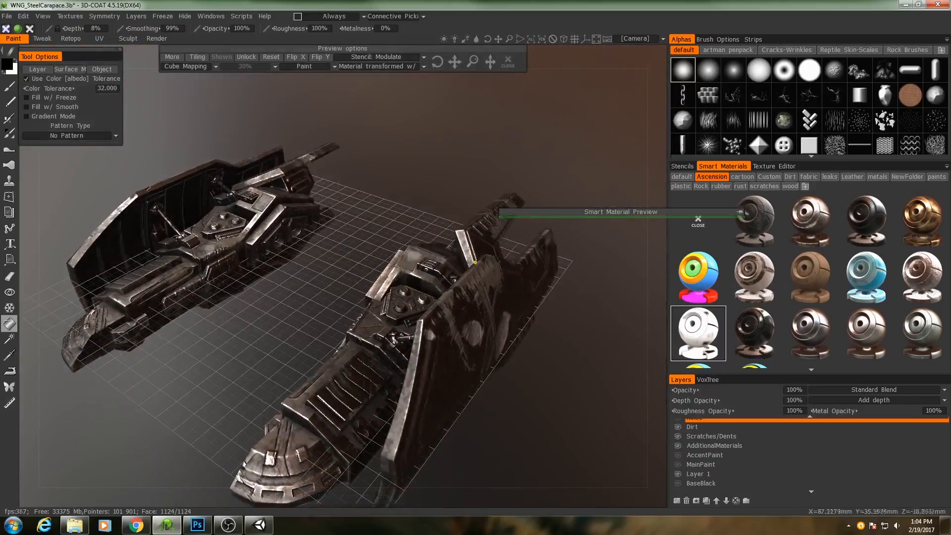
scroll(728, 444, up, 2)
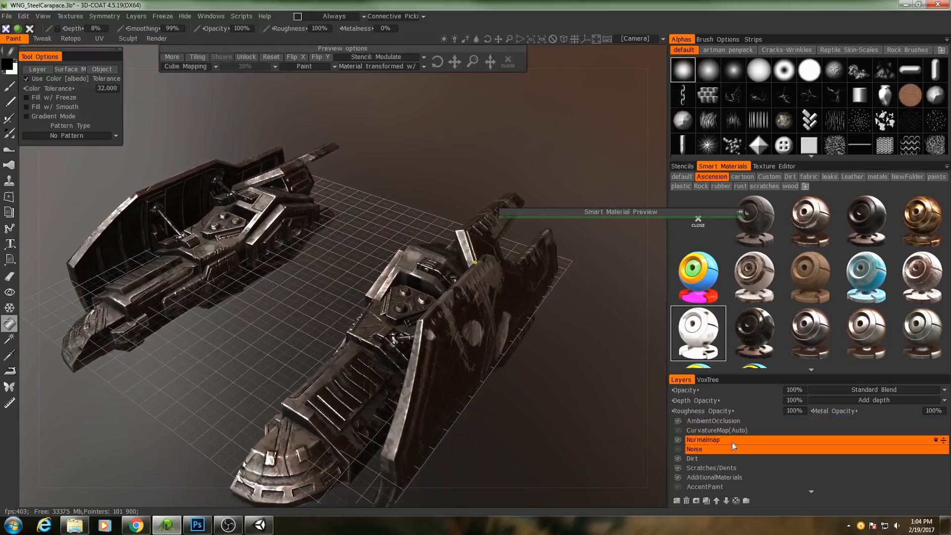
click(696, 423)
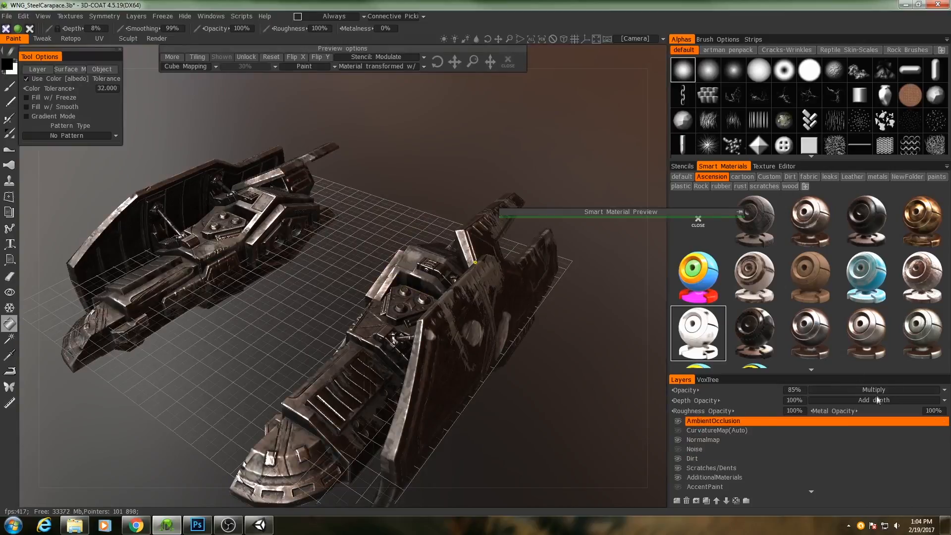
click(680, 420)
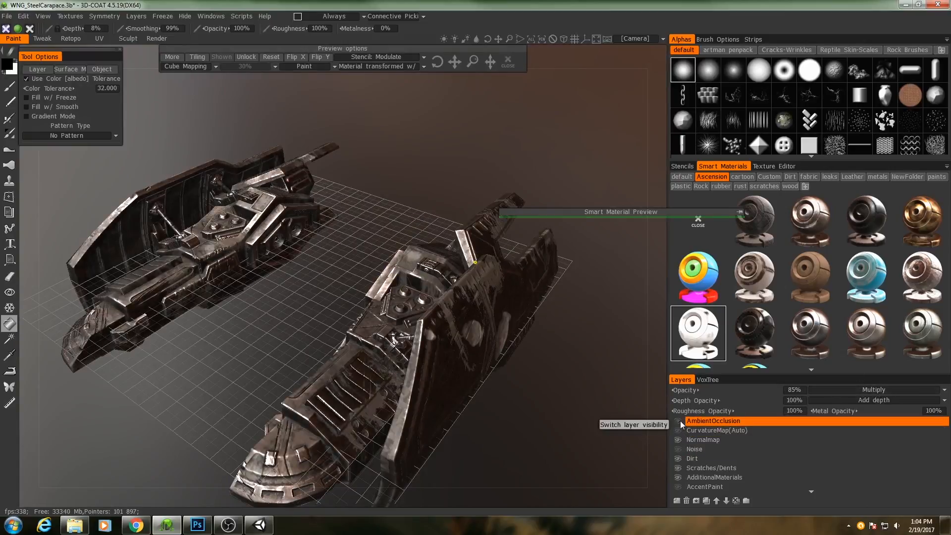
click(680, 421)
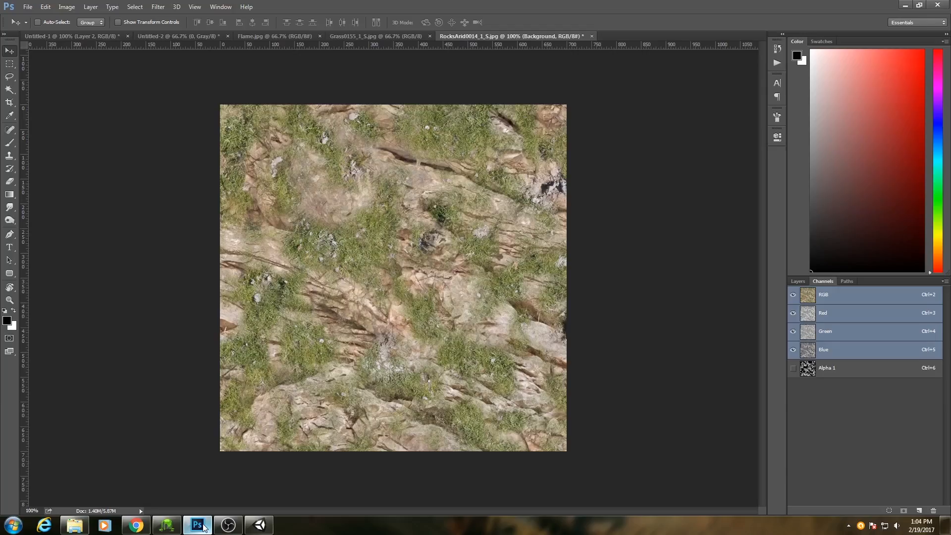
- Switch to Photoshop and examine the gradient document's two layers by toggling Layer 2's visibility
click(197, 524)
click(177, 36)
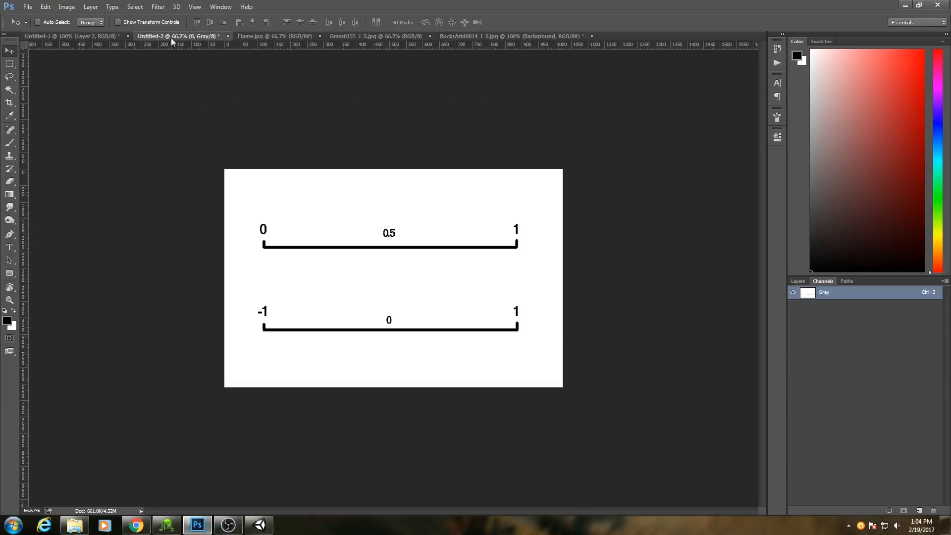
click(96, 36)
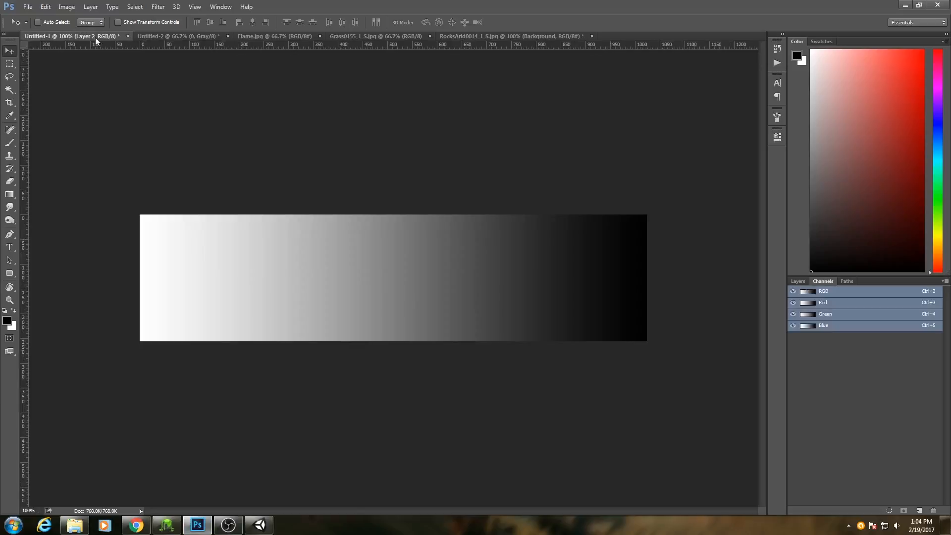
click(797, 281)
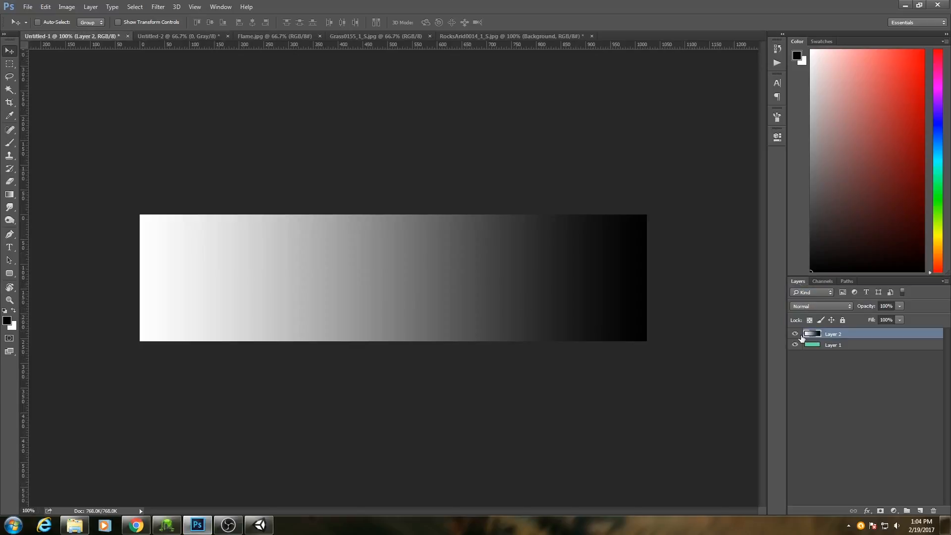
click(796, 334)
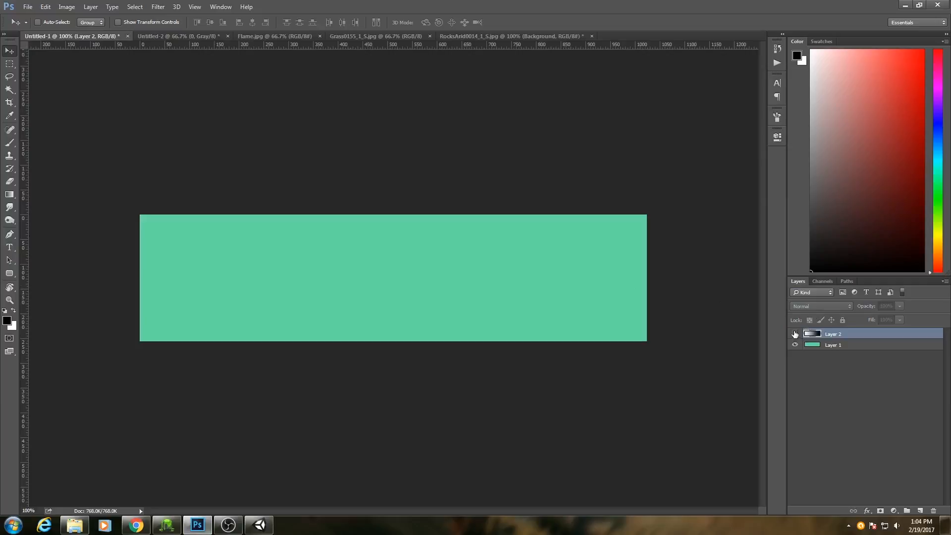
click(794, 334)
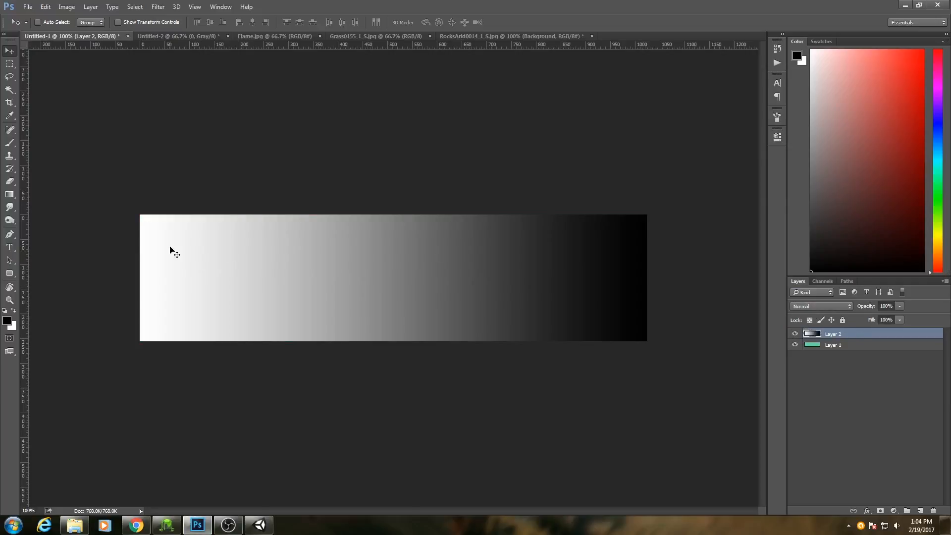
- Sample the white end of the gradient as the foreground color and check its color values
key(i)
click(147, 249)
click(7, 320)
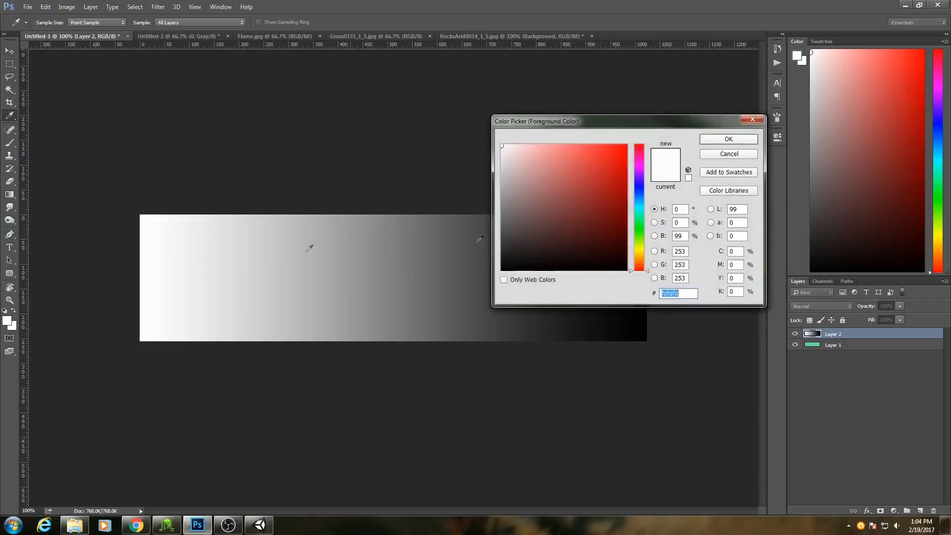
click(729, 139)
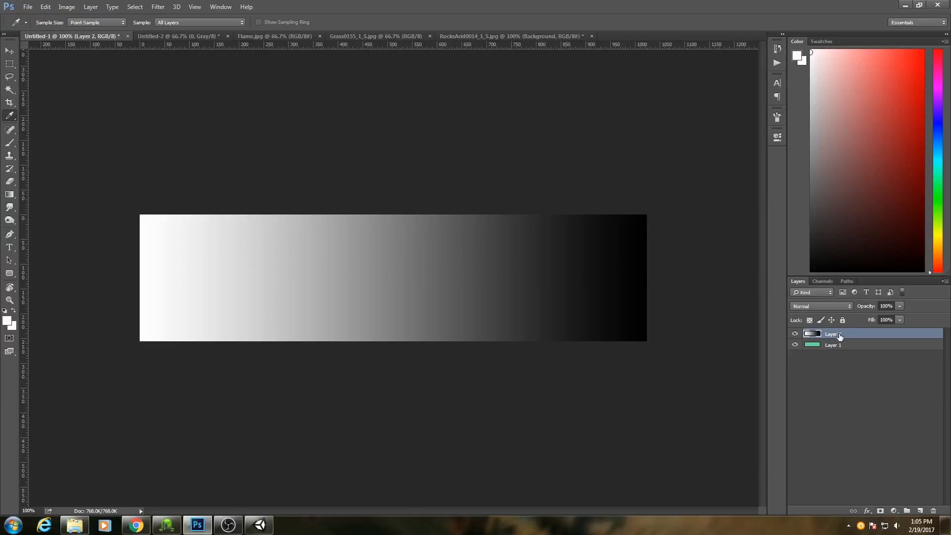
- Set Layer 2's blend mode to Multiply and examine how the gradient combines with the green Layer 1
click(824, 307)
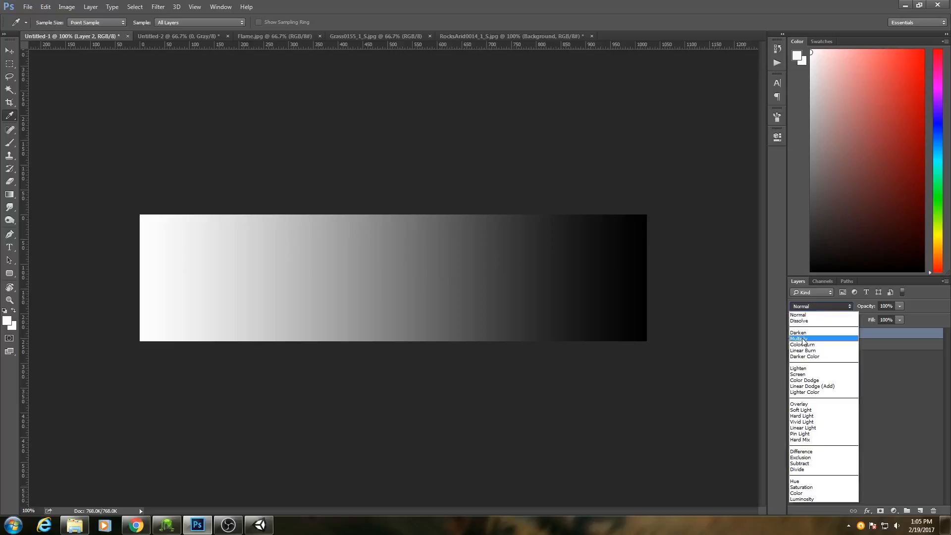
click(803, 339)
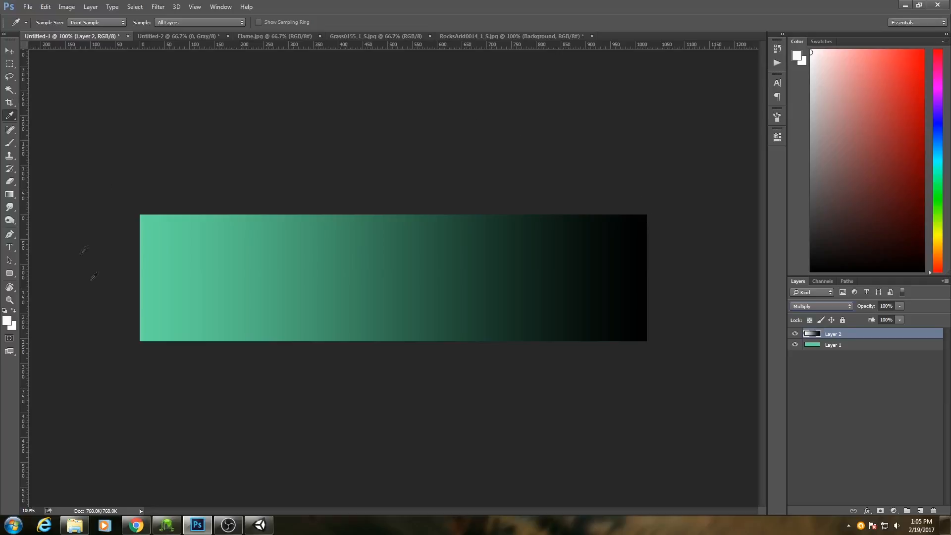
click(835, 346)
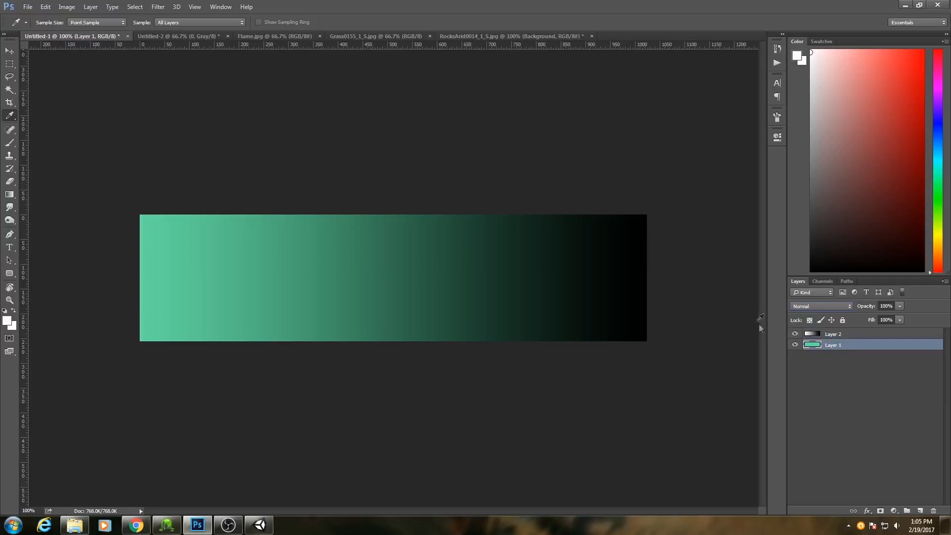
click(833, 335)
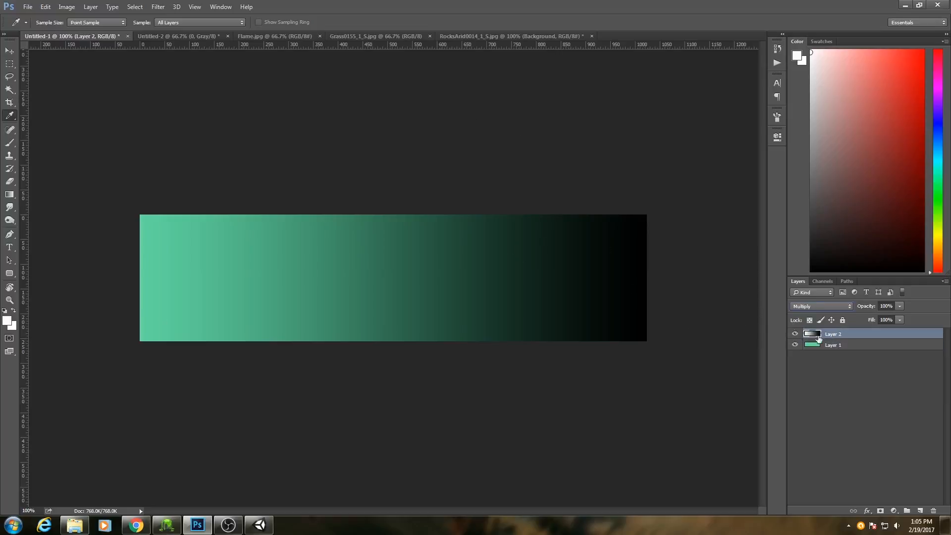
click(137, 208)
click(854, 344)
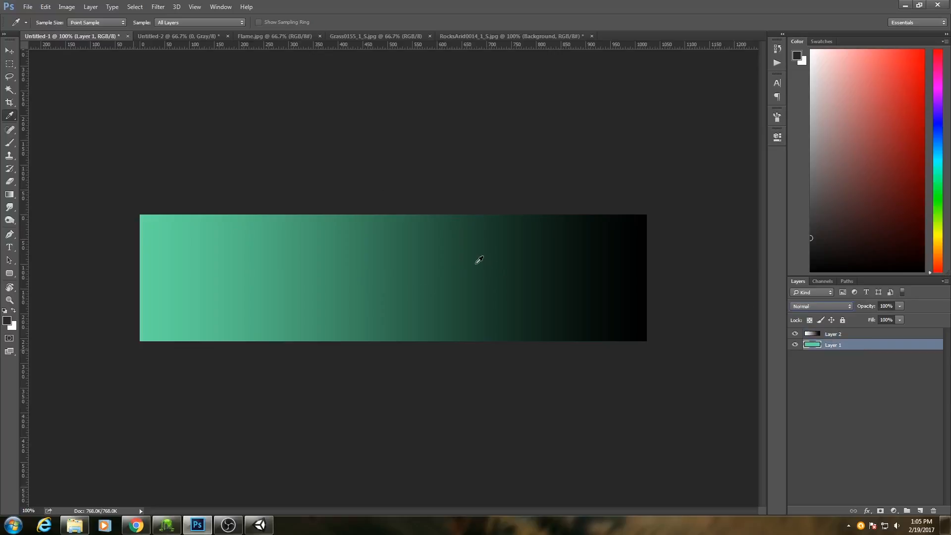
- Switch back to Shader Forge and add a Multiply node above the gap between the base color blend Lerp and the Main node
click(253, 525)
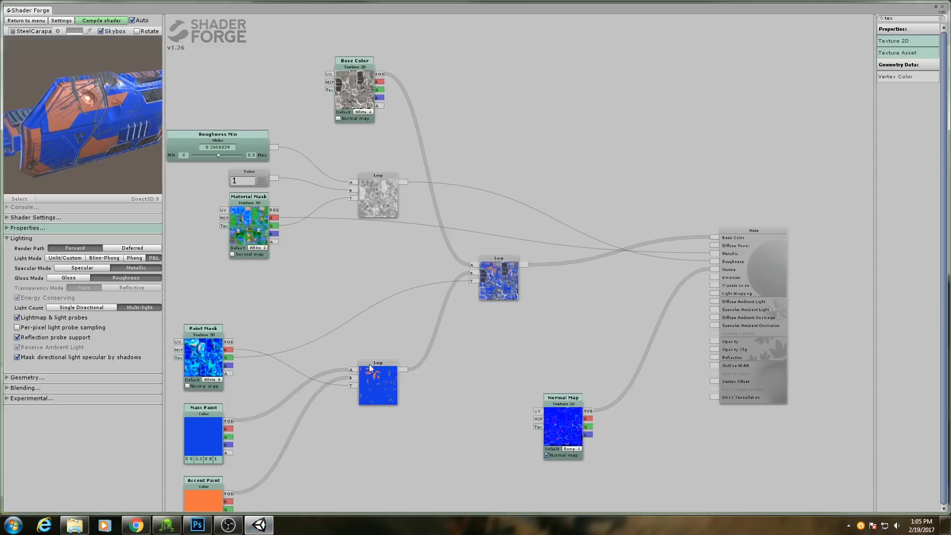
drag(473, 341, 492, 327)
key(m)
key(m)
click(618, 201)
drag(614, 198, 622, 199)
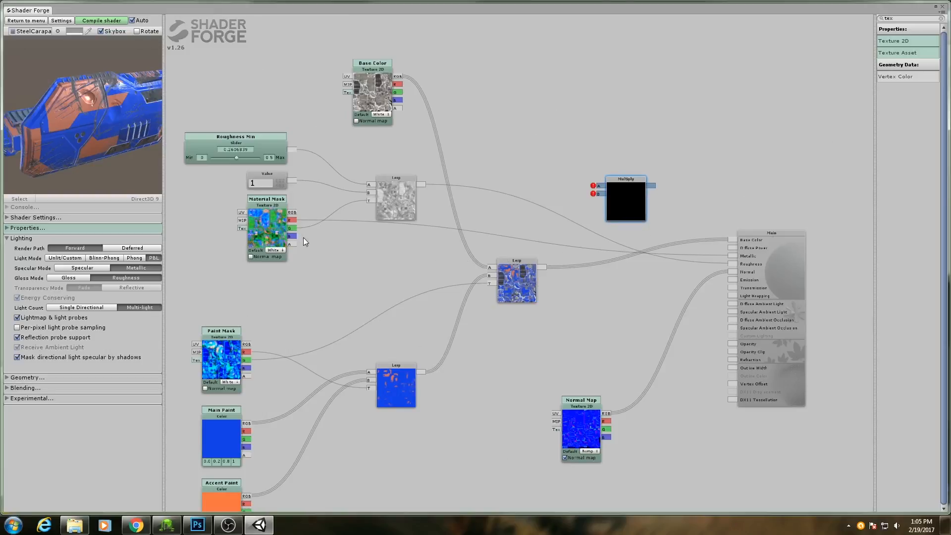
- Connect the base color blend Lerp's output to the Multiply node's B input and the Material Mask's blue channel to its A input
middle_drag(479, 305, 457, 319)
drag(519, 281, 605, 225)
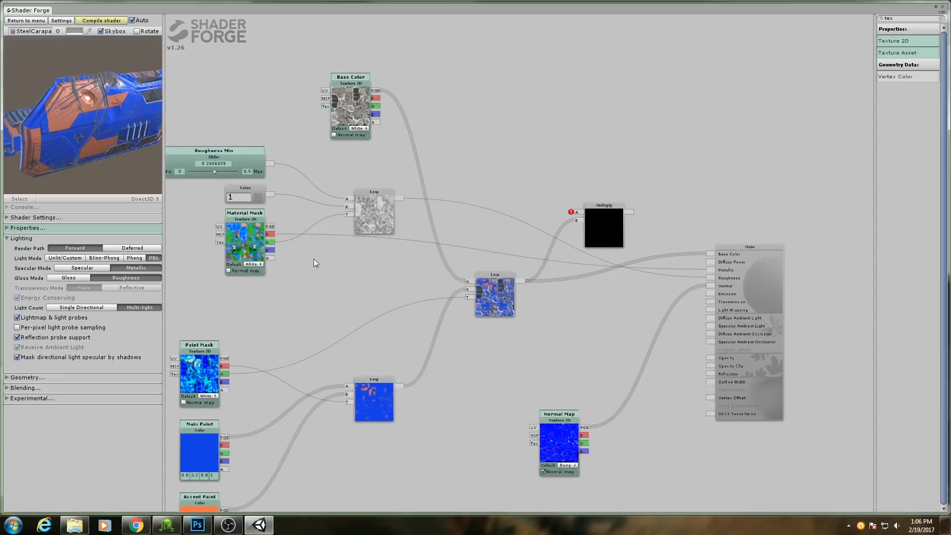
drag(272, 250, 576, 212)
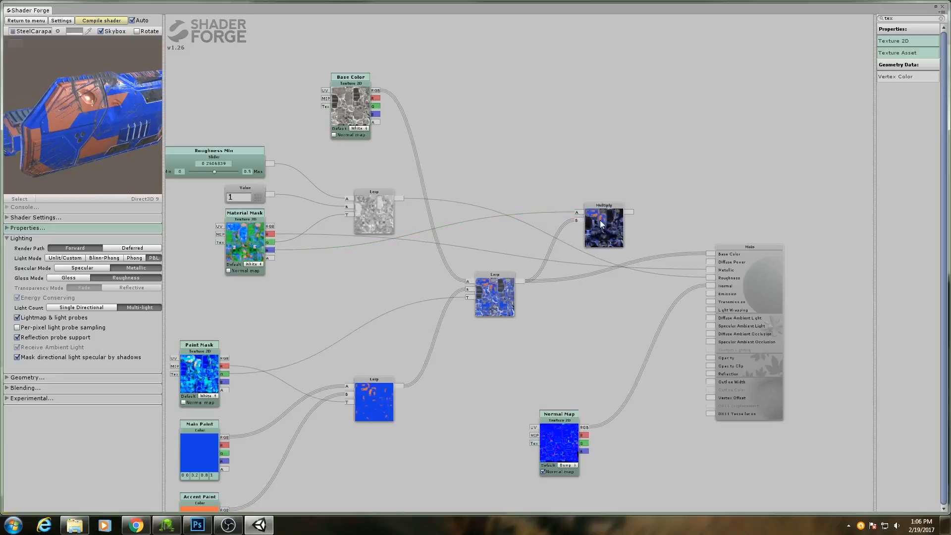
- Connect the Multiply node's output to the Main node's Base Color input and inspect the shading on the preview model
drag(91, 150, 187, 181)
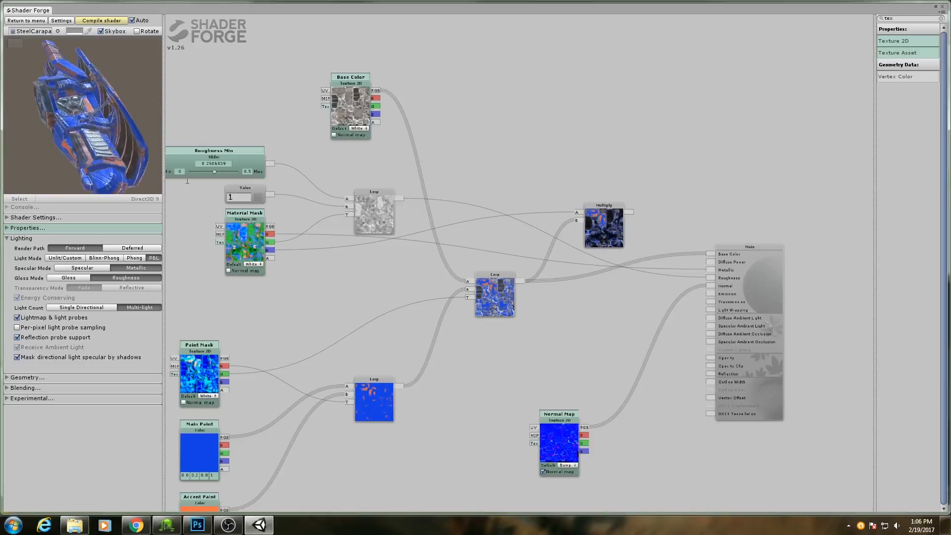
drag(629, 211, 831, 159)
middle_drag(813, 272, 452, 270)
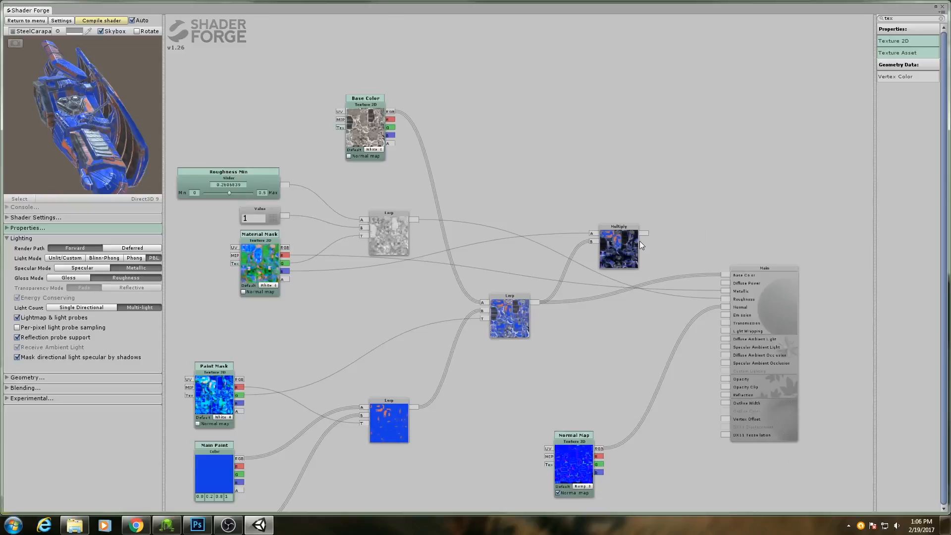
drag(643, 233, 646, 236)
drag(707, 258, 724, 275)
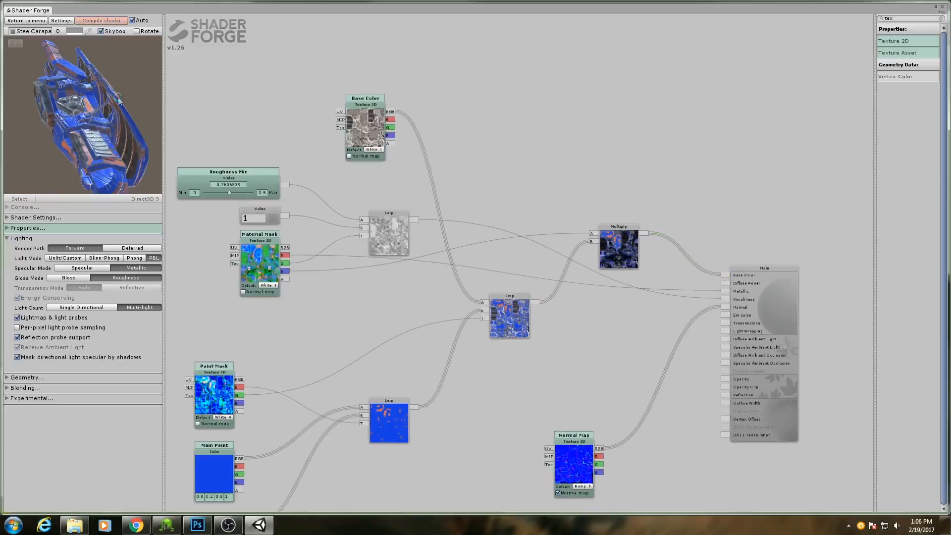
drag(118, 101, 114, 144)
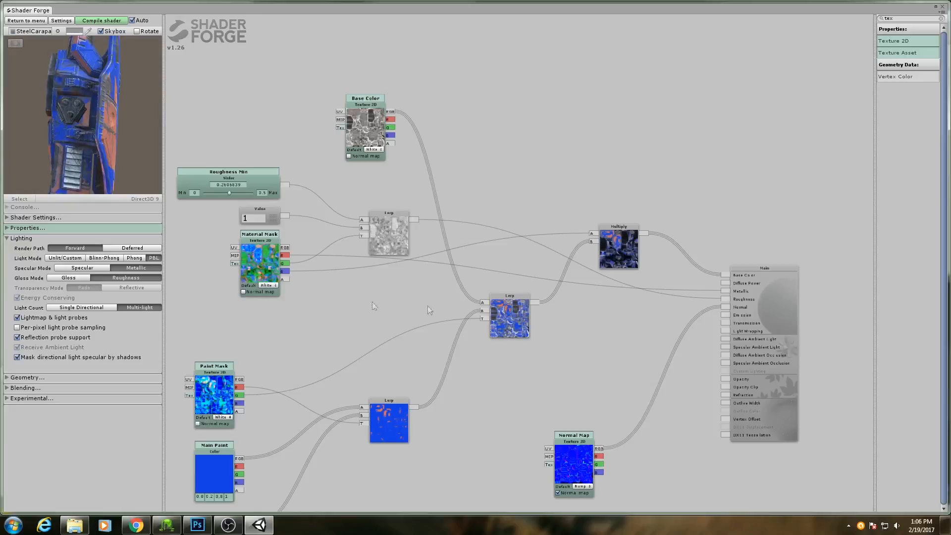
middle_drag(556, 323, 511, 329)
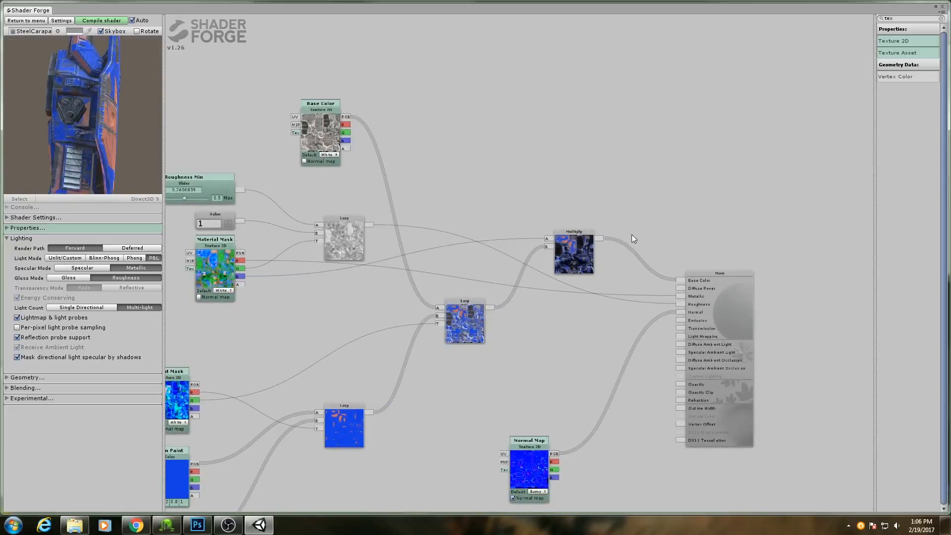
middle_drag(606, 276, 664, 272)
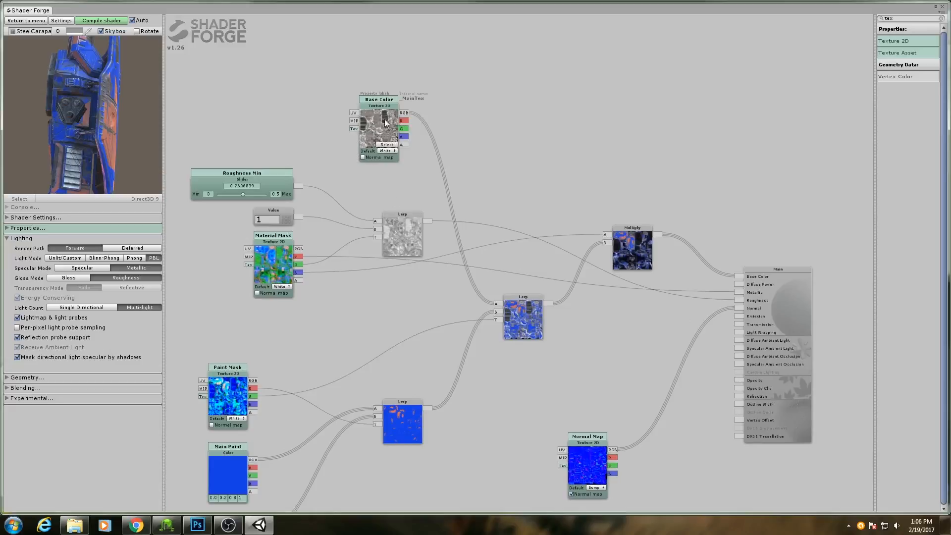
scroll(542, 219, up, 3)
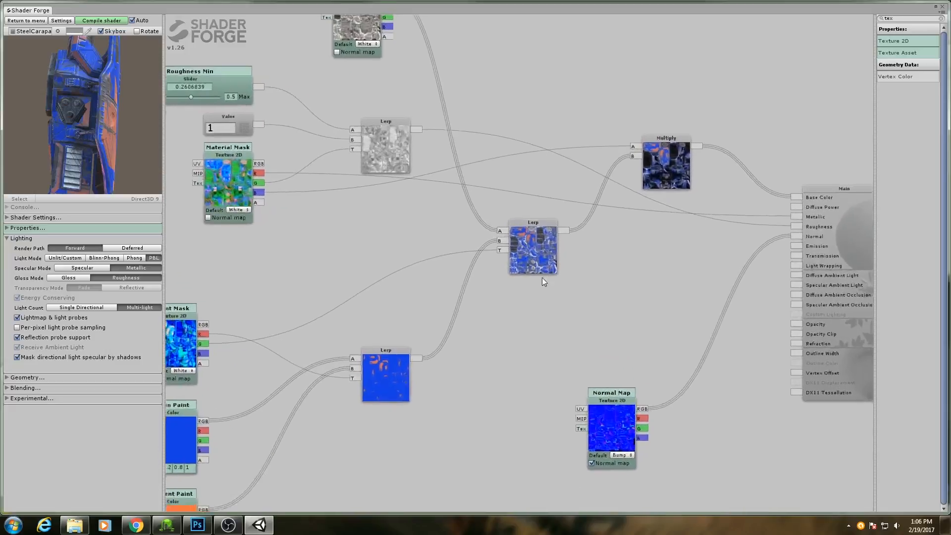
scroll(551, 229, down, 3)
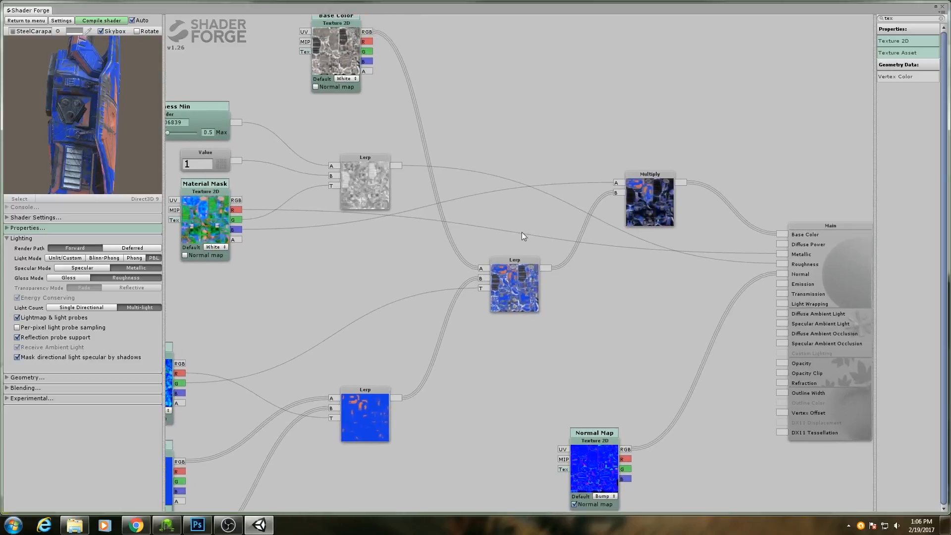
scroll(569, 275, up, 2)
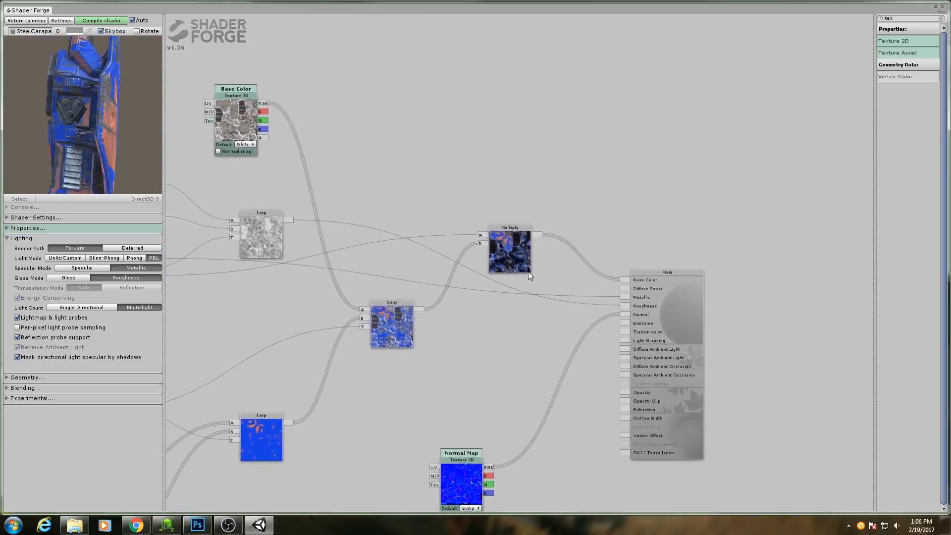
- Move the Hue Adjustment slider node below the Accent Paint node and shift the paint colours' Lerp node further right
click(501, 242)
middle_drag(465, 276, 544, 233)
scroll(530, 262, down, 3)
middle_drag(483, 321, 614, 220)
scroll(544, 260, up, 1)
middle_drag(497, 297, 550, 321)
scroll(513, 314, up, 1)
scroll(513, 314, down, 2)
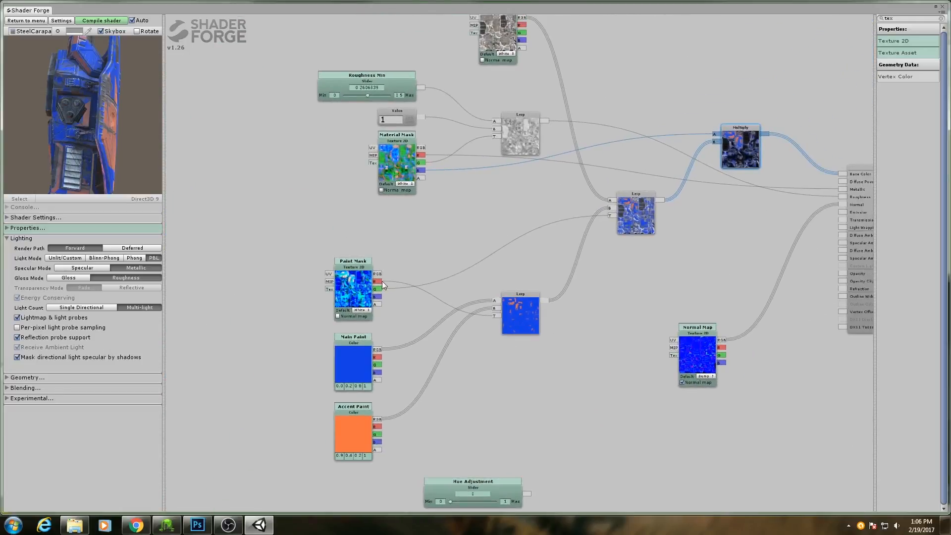
middle_drag(424, 332, 476, 248)
scroll(462, 283, up, 3)
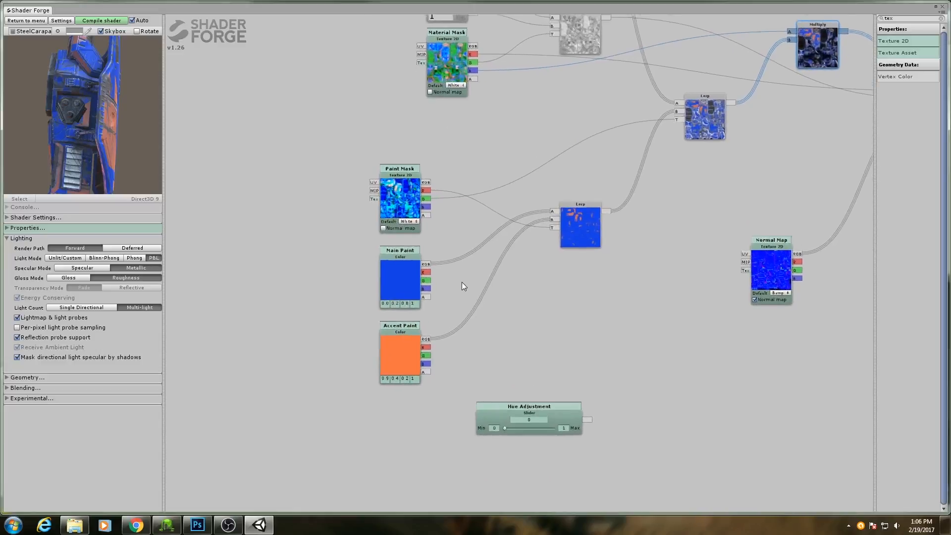
drag(555, 423, 464, 450)
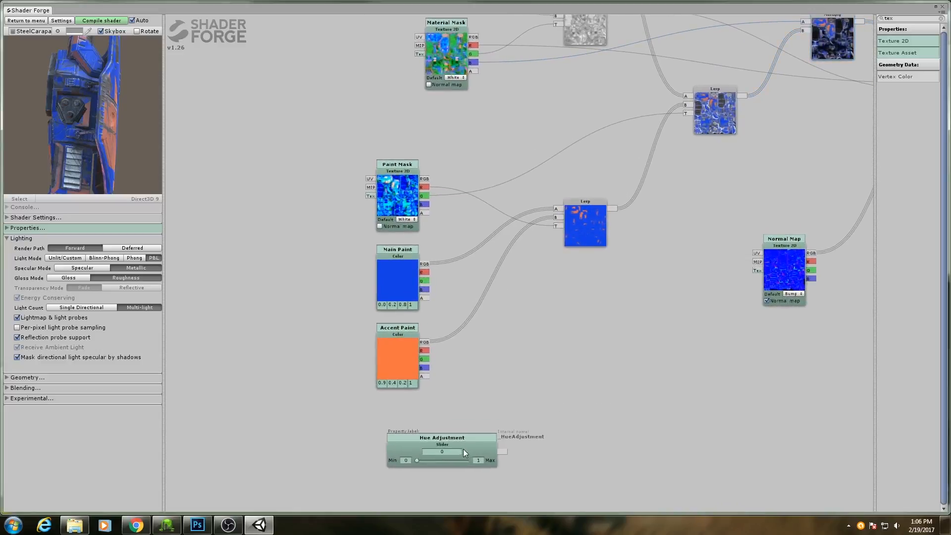
middle_drag(497, 347, 498, 335)
drag(595, 220, 653, 215)
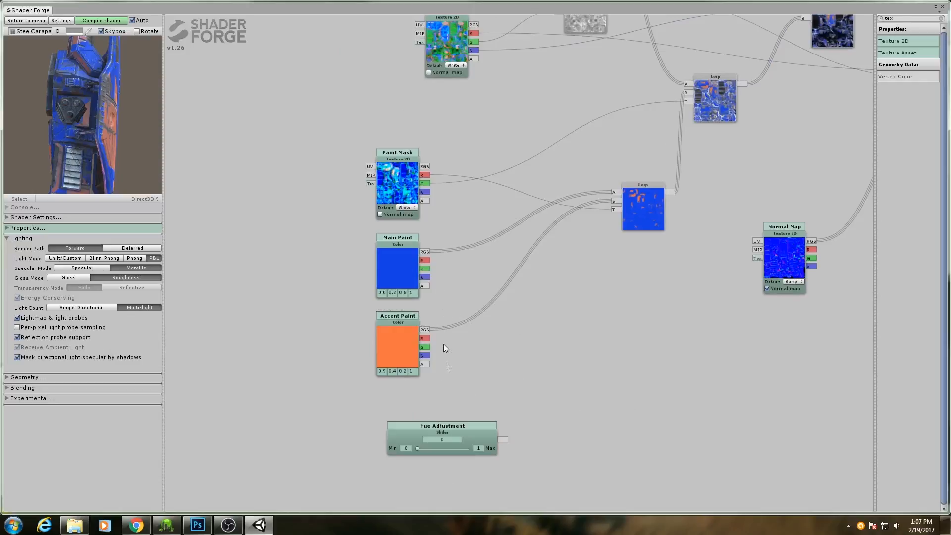
- Shift the Main Paint, Accent Paint and Paint Mask nodes left and widen the vertical gap between the two colour nodes
mouse_move(453, 379)
mouse_down()
mouse_move(394, 249)
mouse_move(335, 261)
mouse_up()
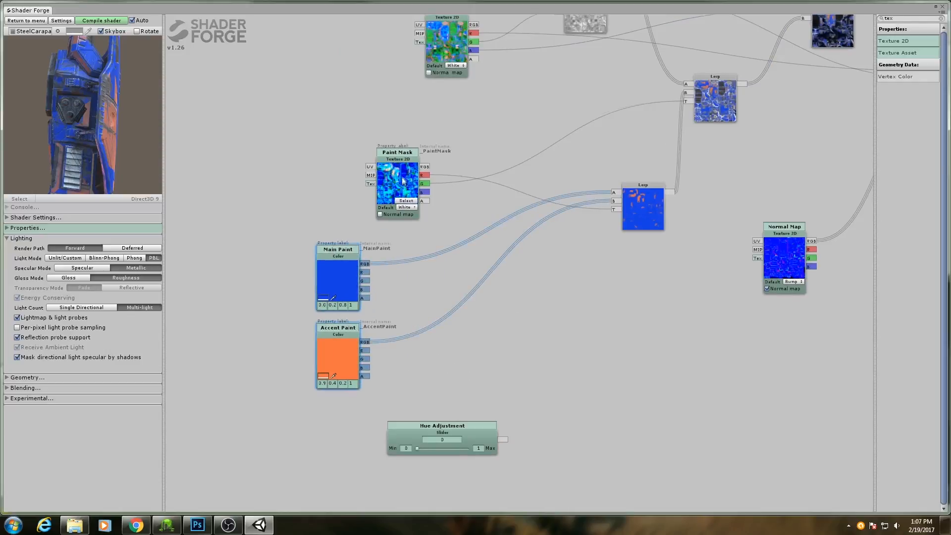
drag(404, 201, 341, 179)
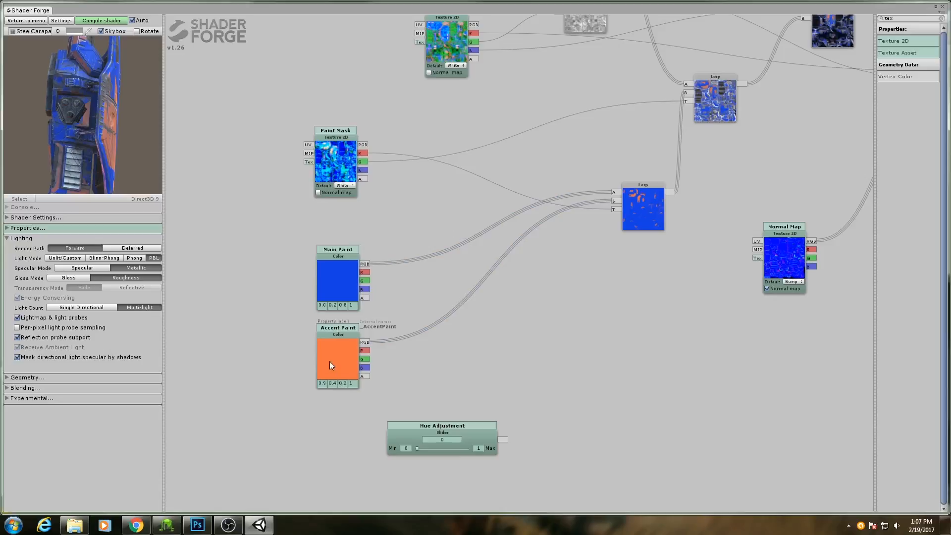
drag(329, 362, 328, 376)
drag(336, 275, 335, 262)
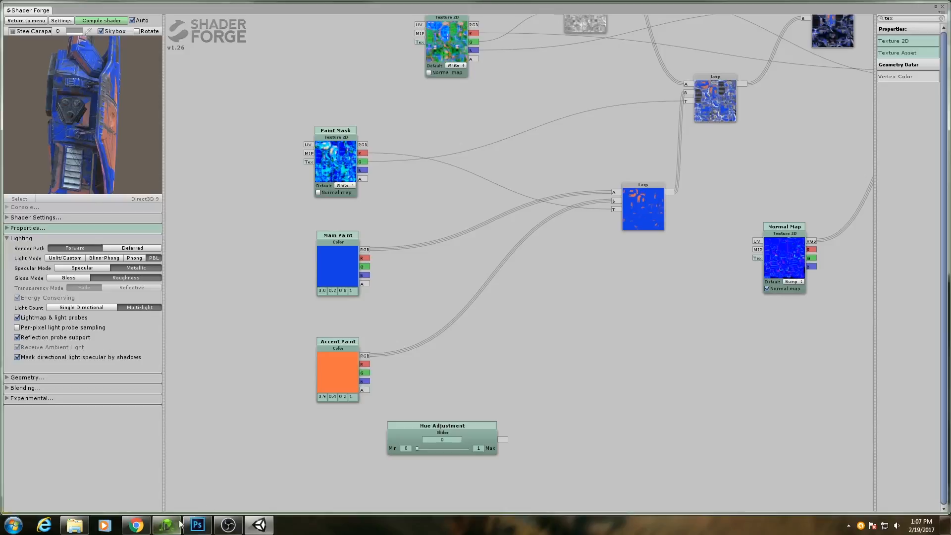
- Switch to 3D-Coat, open the foreground colour's palette in its HSL2 view and raise the brightness to a mid grey of 132
mouse_move(171, 528)
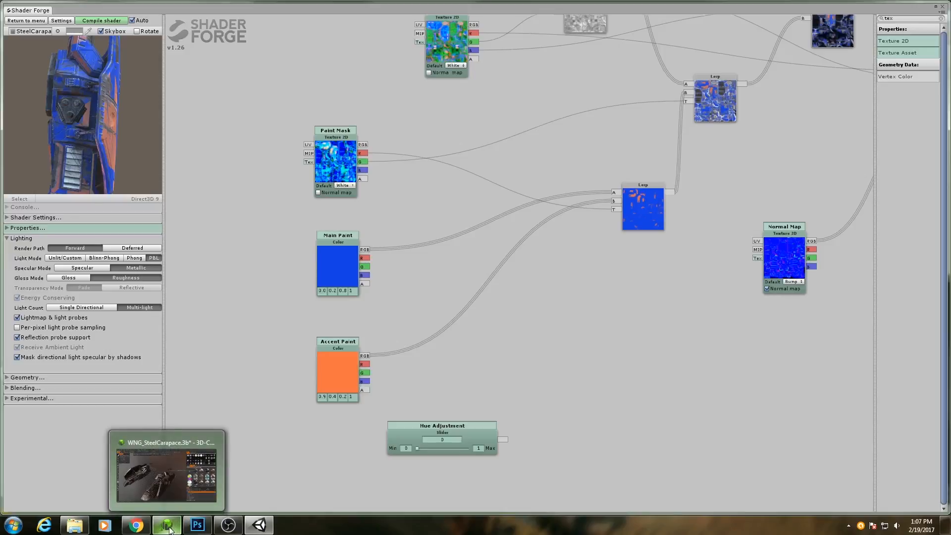
click(168, 529)
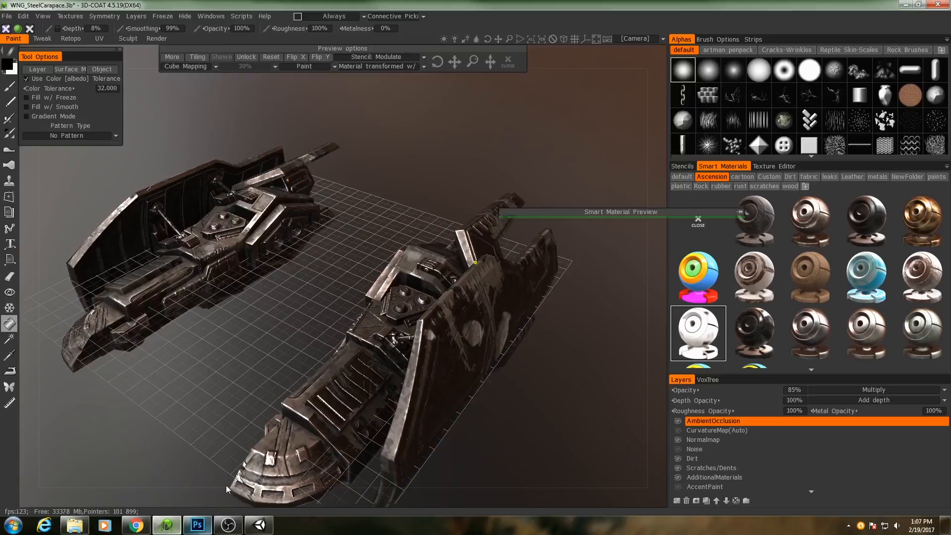
click(8, 64)
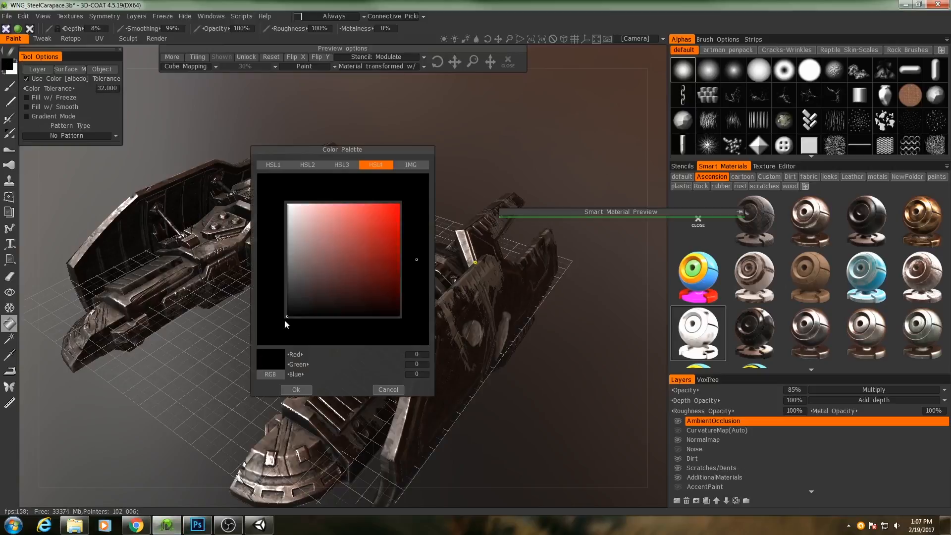
click(273, 165)
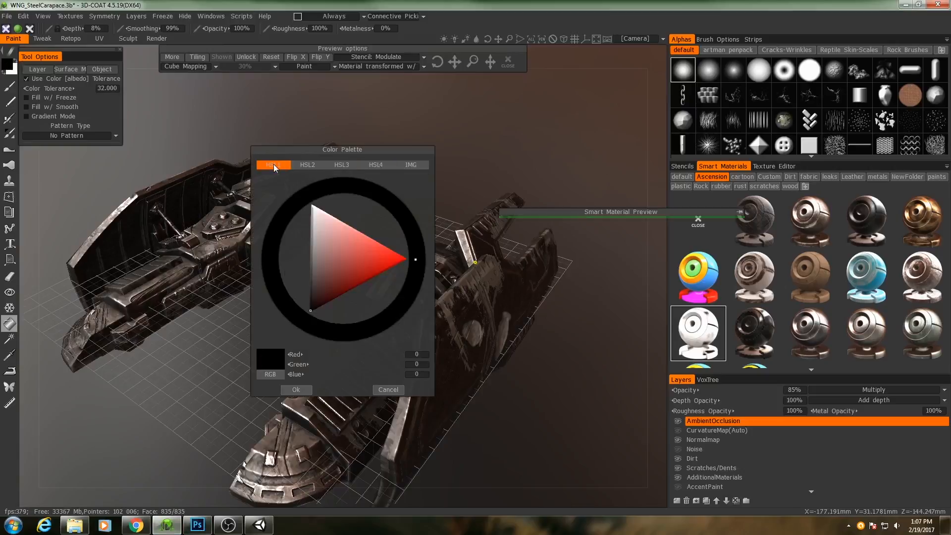
click(307, 165)
drag(263, 341, 346, 338)
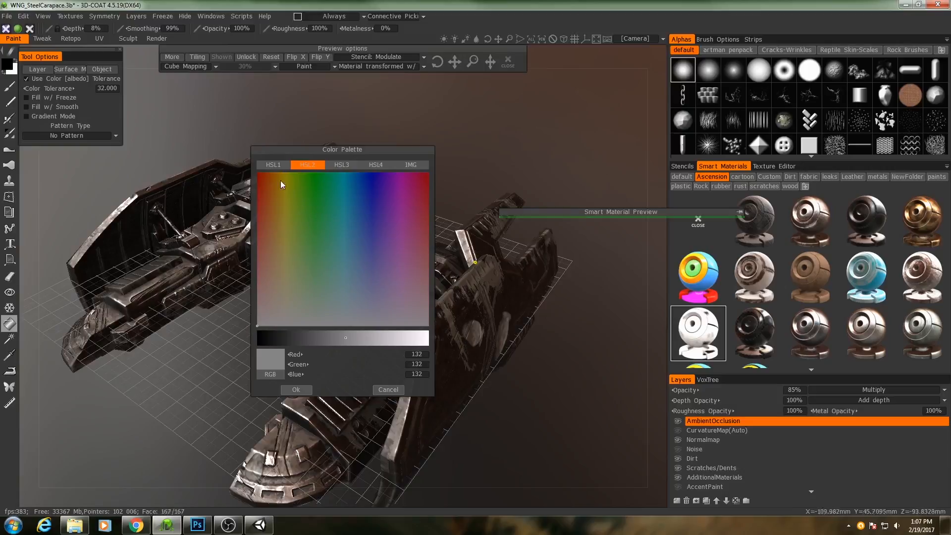
- Pick a bright saturated red in the palette, slide the hue across to green, and vary the green's brightness
drag(259, 178, 261, 176)
drag(379, 342, 425, 339)
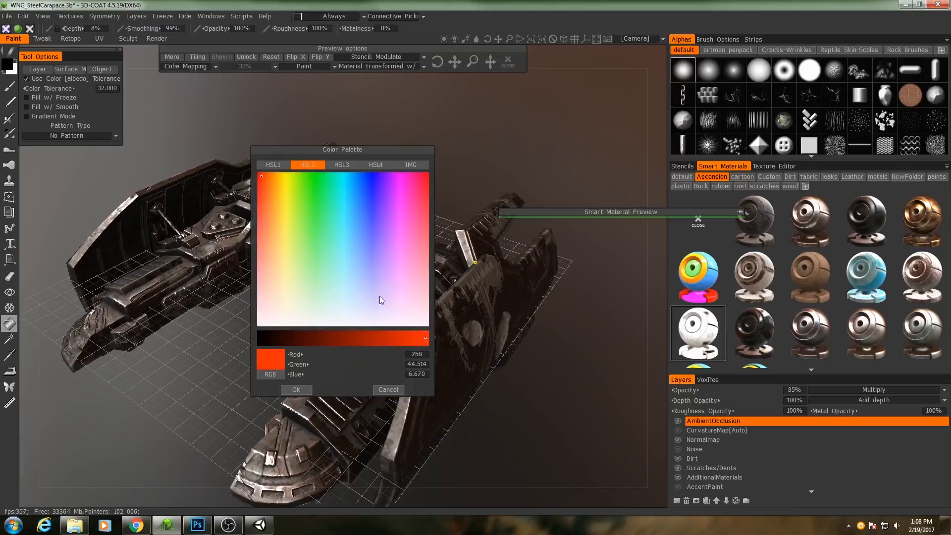
mouse_move(262, 177)
mouse_down()
mouse_move(426, 178)
mouse_move(249, 180)
mouse_up()
drag(301, 325, 314, 181)
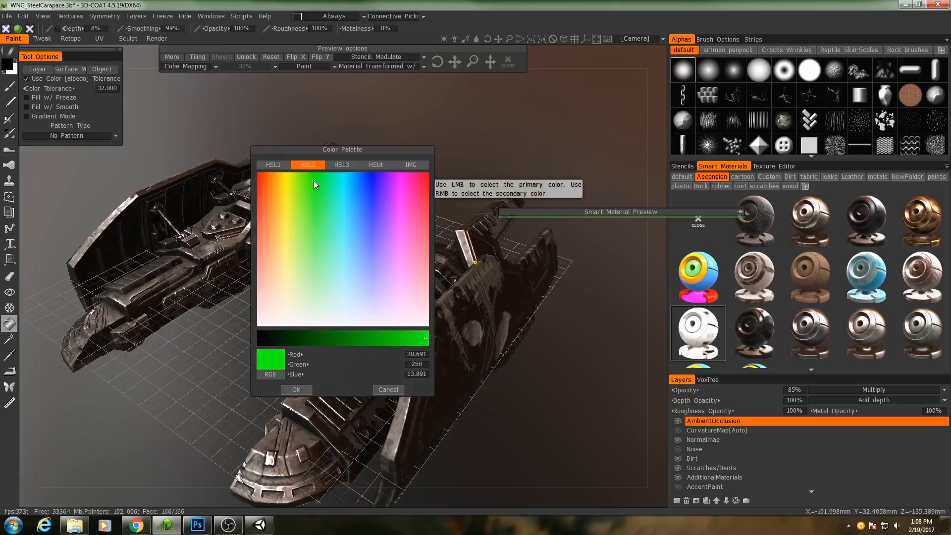
mouse_move(426, 338)
mouse_down()
mouse_move(277, 340)
mouse_move(400, 338)
mouse_up()
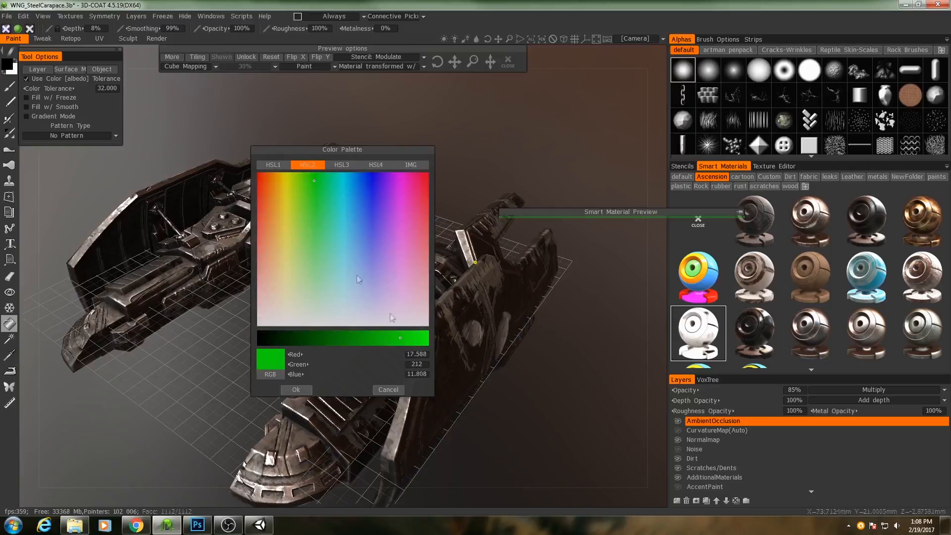
click(416, 339)
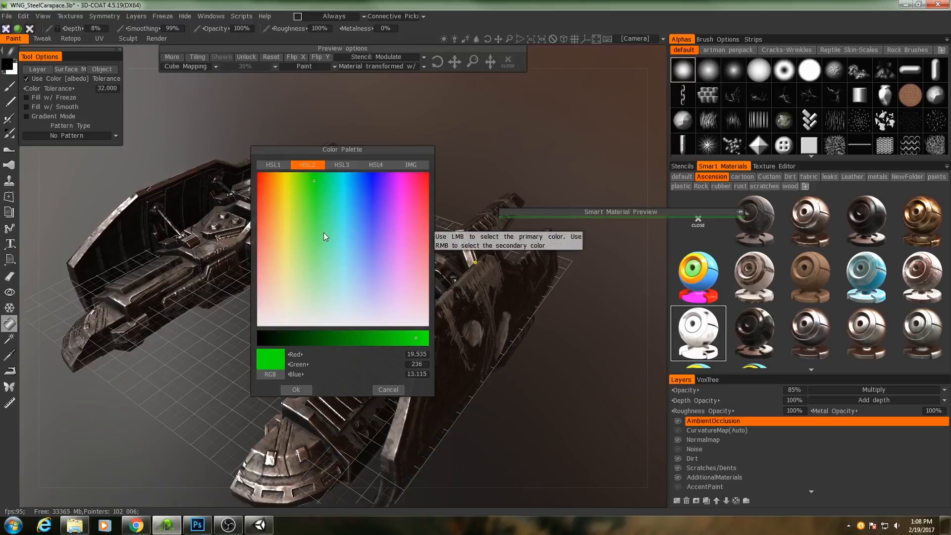
- Sweep the palette's hue from red across the full spectrum, pick a saturated cyan, and raise its brightness to 253
drag(278, 186, 257, 174)
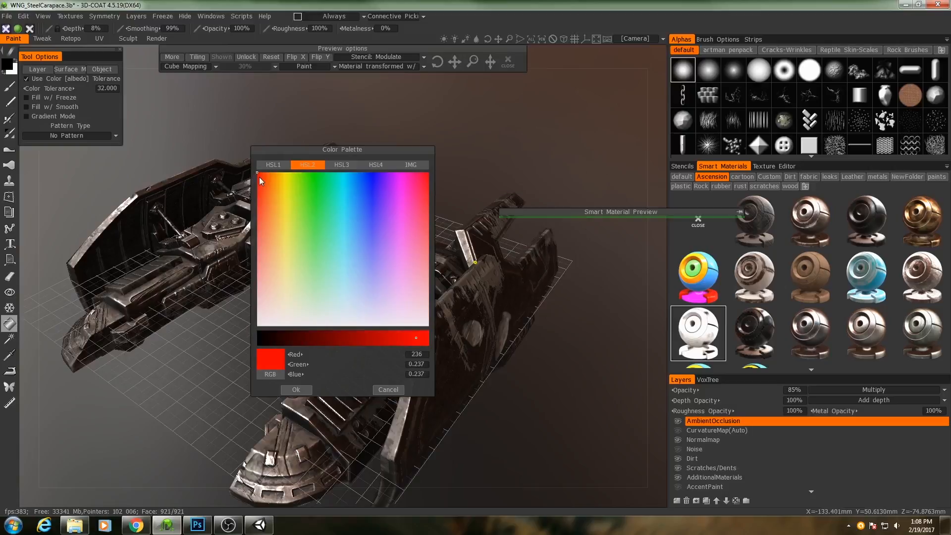
mouse_move(417, 338)
mouse_down()
mouse_move(348, 338)
mouse_move(424, 337)
mouse_up()
drag(258, 172, 423, 172)
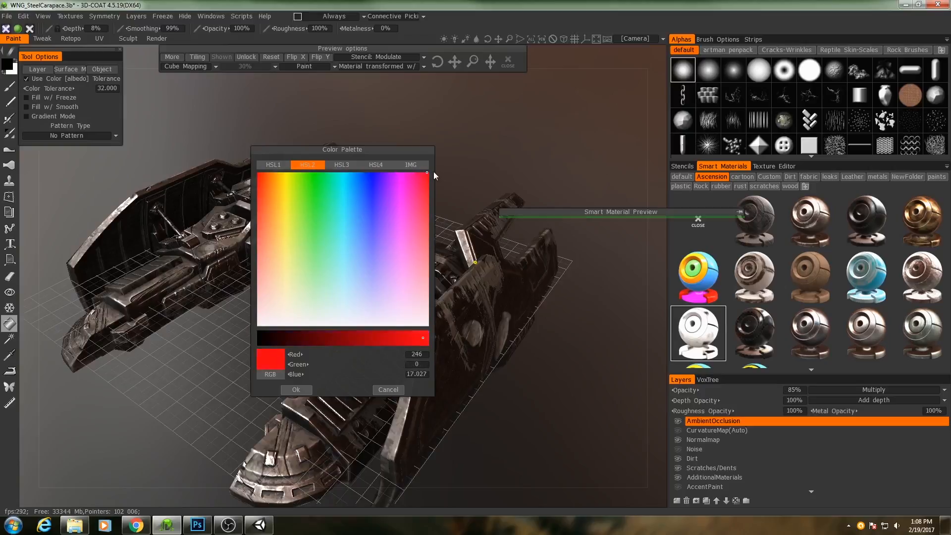
mouse_move(290, 173)
mouse_down()
mouse_move(252, 174)
mouse_move(408, 183)
mouse_move(336, 176)
mouse_up()
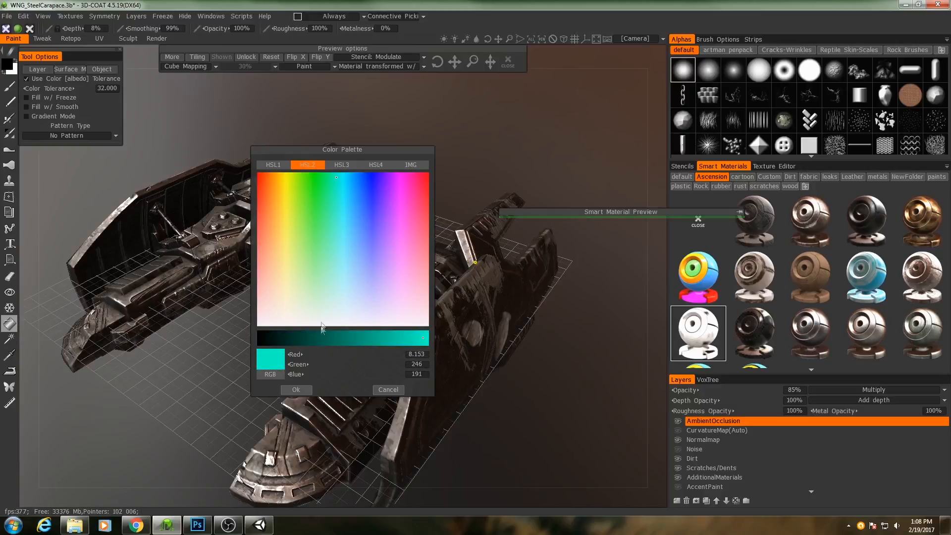
mouse_move(318, 337)
mouse_down()
mouse_move(258, 337)
mouse_move(428, 339)
mouse_up()
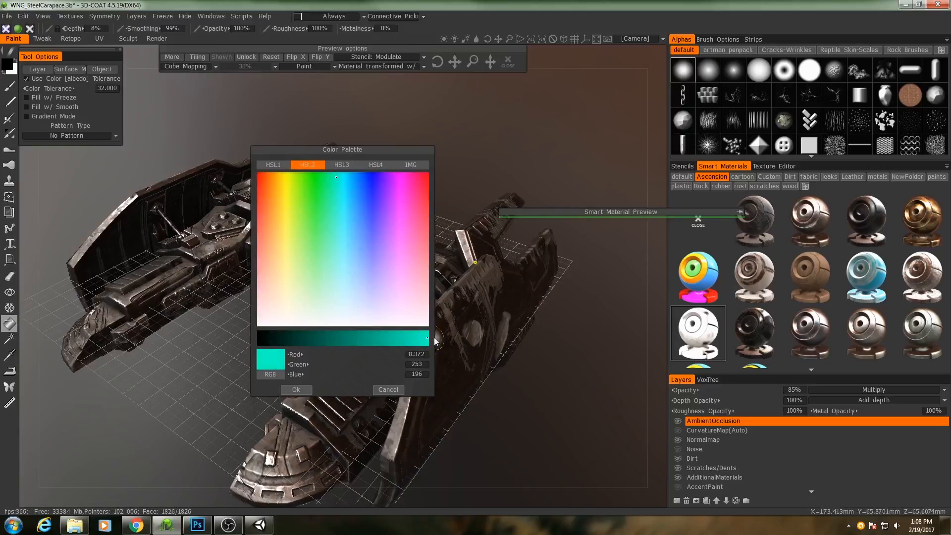
drag(340, 177, 337, 172)
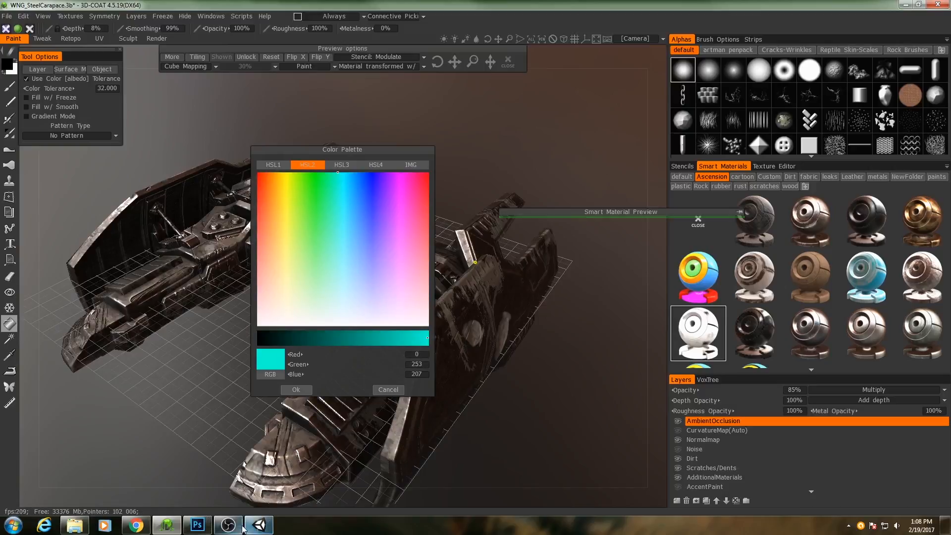
- Switch back to Shader Forge, add an RGB to HSV node beside Main Paint, and connect Main Paint's RGB output to it
click(259, 524)
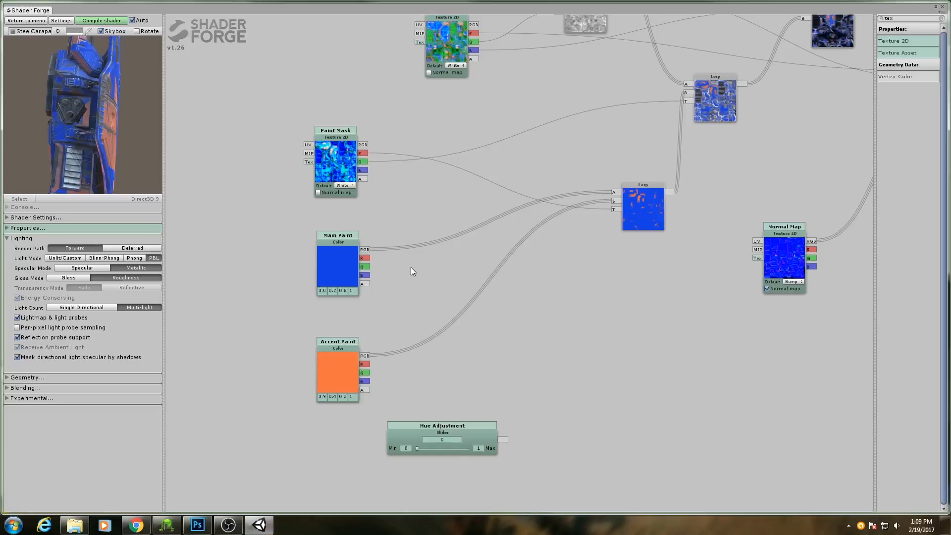
key(r)
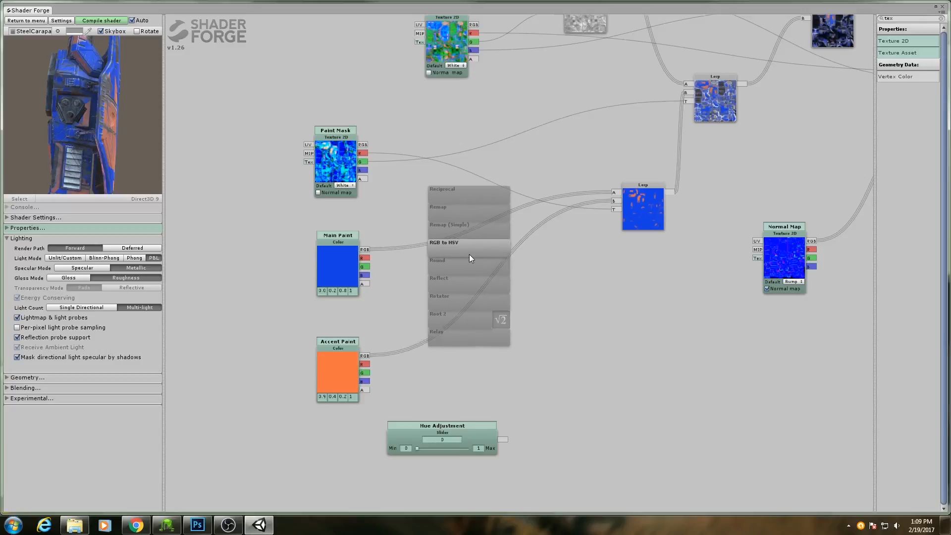
click(468, 253)
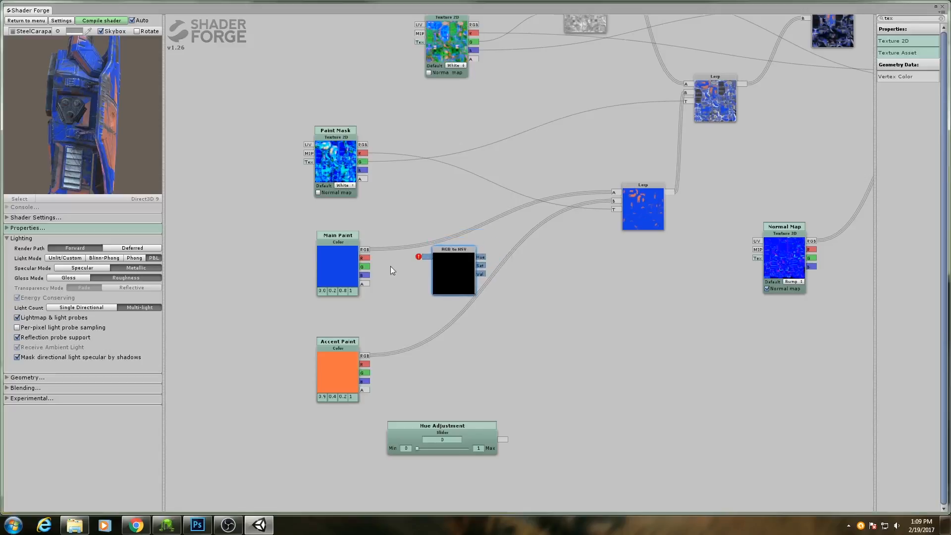
mouse_move(364, 251)
mouse_down()
mouse_move(426, 256)
mouse_move(420, 266)
mouse_up()
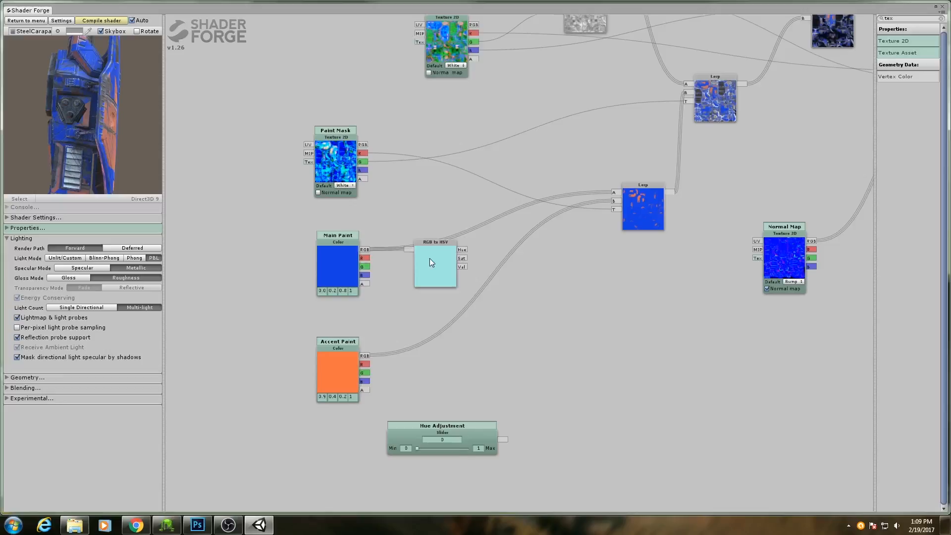
- Add a second RGB to HSV node beside Accent Paint and connect Accent Paint's RGB output to its input
drag(527, 303, 481, 304)
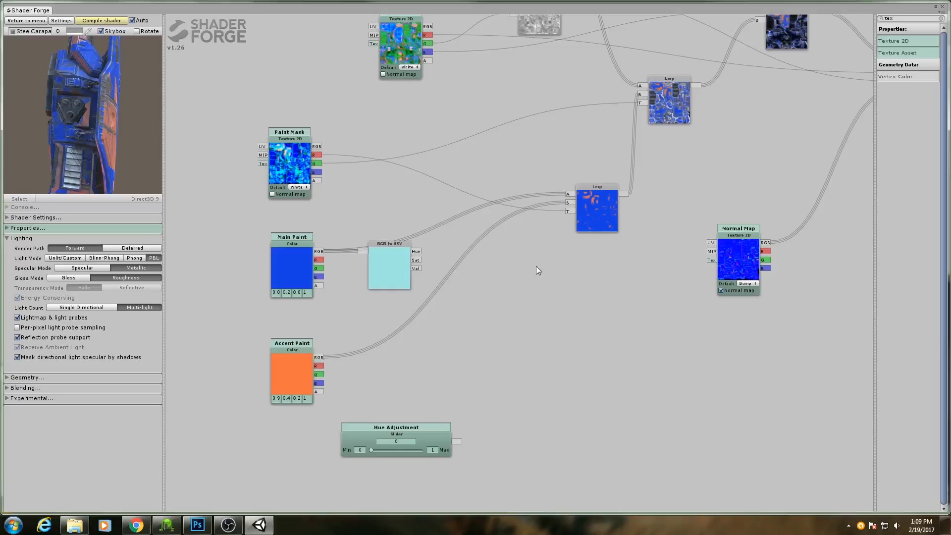
drag(393, 310, 416, 257)
right_click(430, 270)
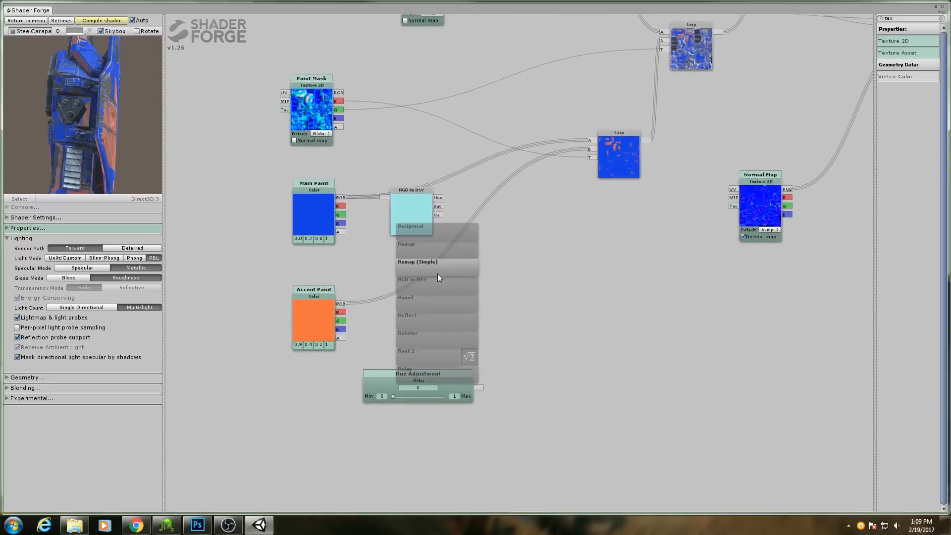
click(438, 276)
drag(340, 303, 409, 310)
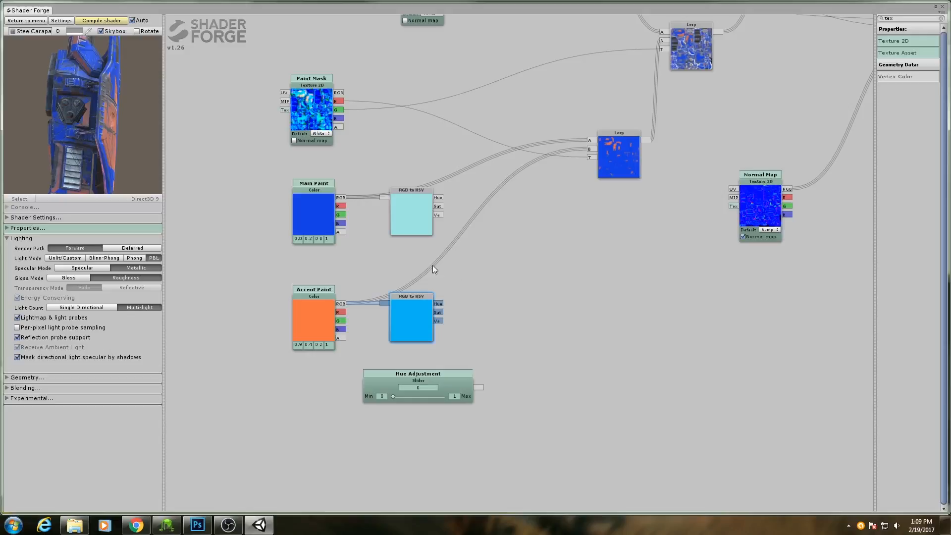
- Move both paint colour nodes and their RGB to HSV nodes further left, and place the Hue Adjustment slider below them
scroll(495, 279, up, 1)
middle_drag(495, 279, 457, 293)
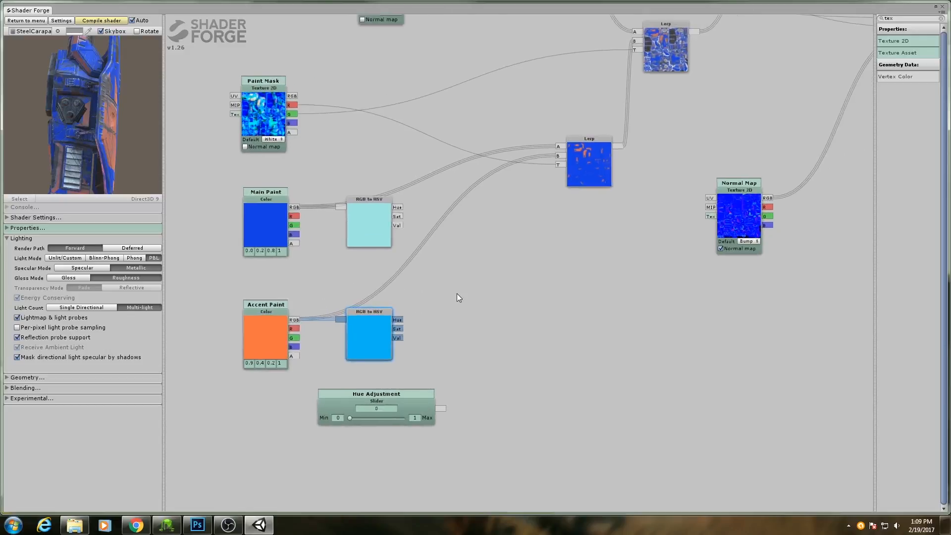
scroll(451, 295, down, 3)
drag(437, 346, 308, 231)
mouse_move(380, 231)
mouse_down()
mouse_move(296, 233)
mouse_move(294, 252)
mouse_up()
middle_drag(371, 322, 454, 269)
drag(454, 269, 318, 323)
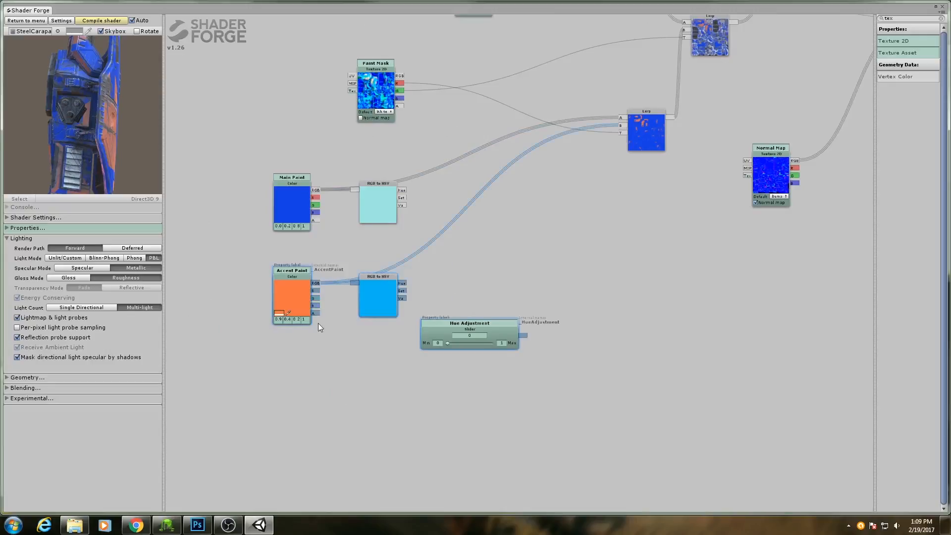
drag(439, 340, 409, 400)
click(414, 354)
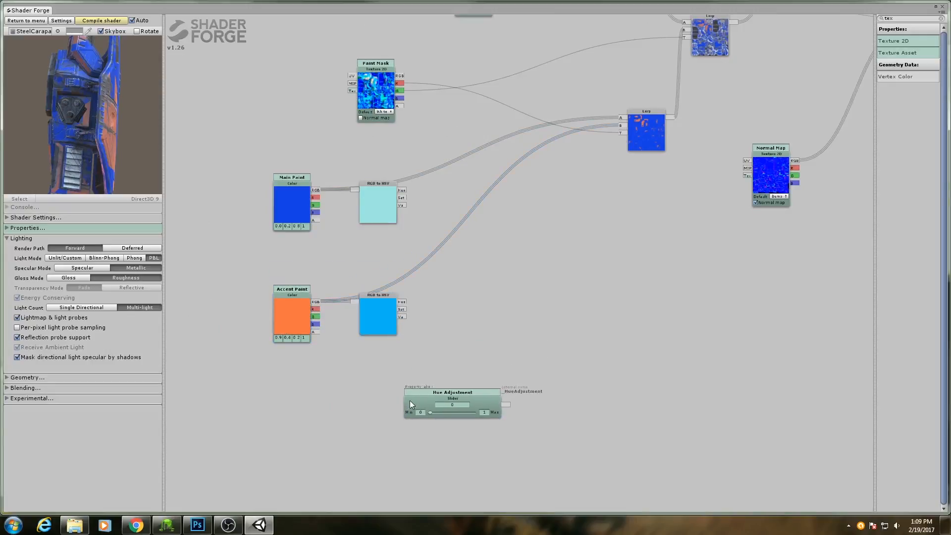
click(400, 355)
scroll(398, 303, up, 2)
scroll(417, 279, up, 1)
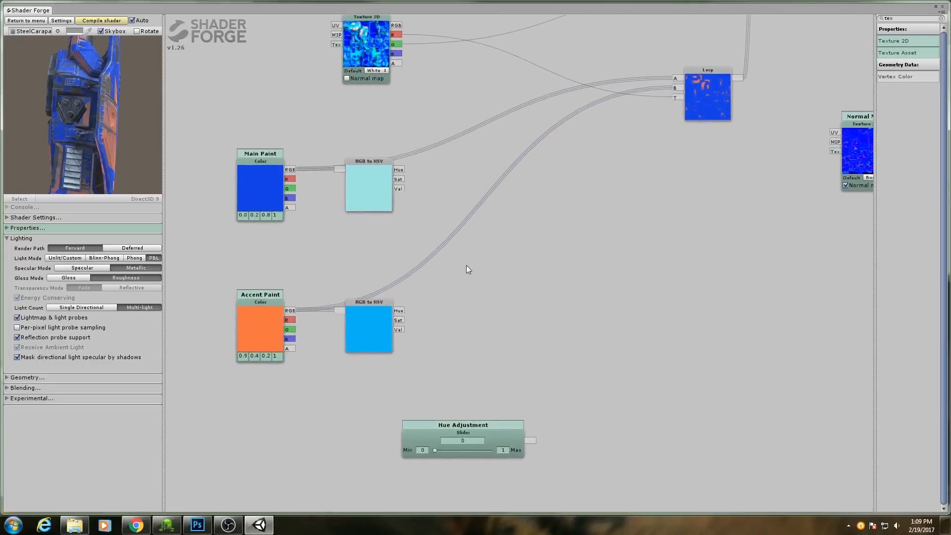
- Add a Remap node in the empty graph area between the RGB to HSV nodes and the Lerp node
middle_drag(466, 266, 443, 305)
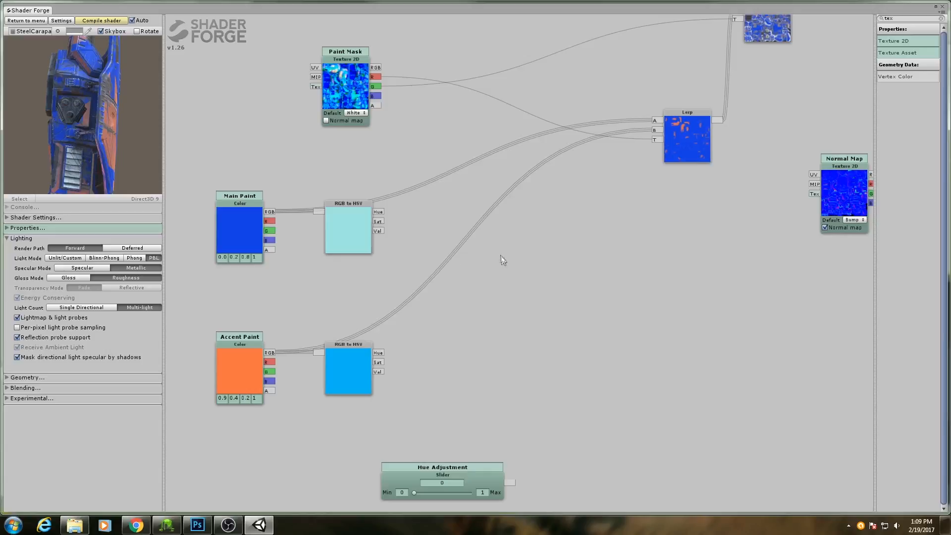
right_click(489, 236)
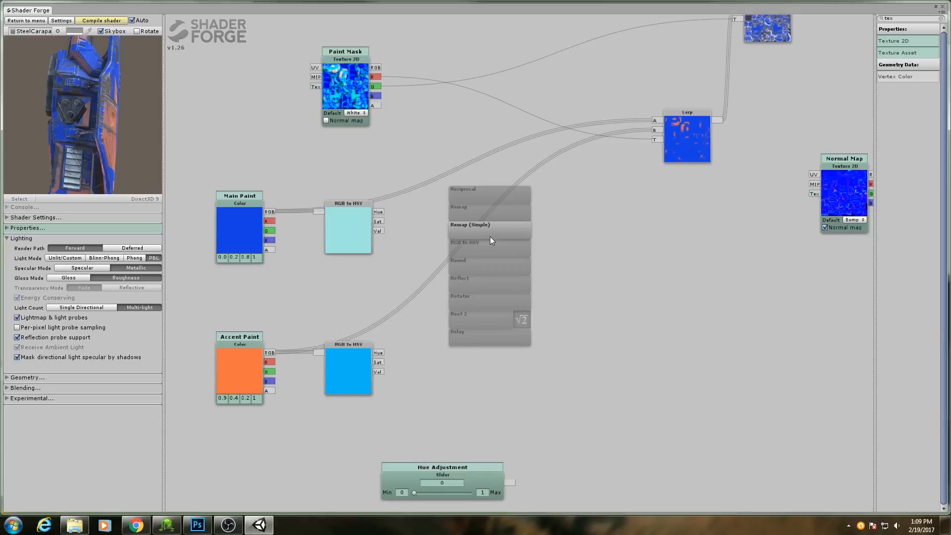
click(486, 236)
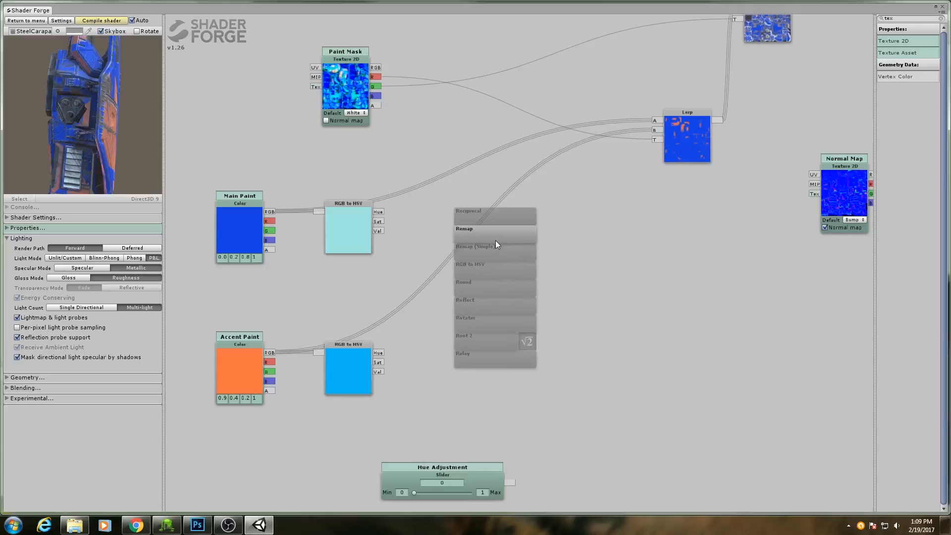
drag(499, 253, 478, 290)
- Switch to Photoshop and examine the Untitled-2 diagram comparing the 0 to 1 range with the -1 to 1 range
click(197, 524)
click(186, 36)
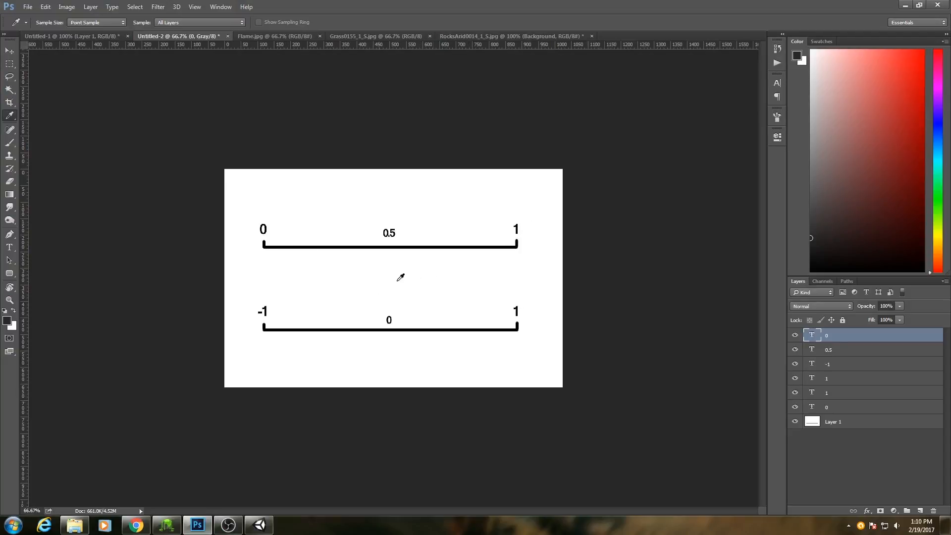
mouse_move(252, 529)
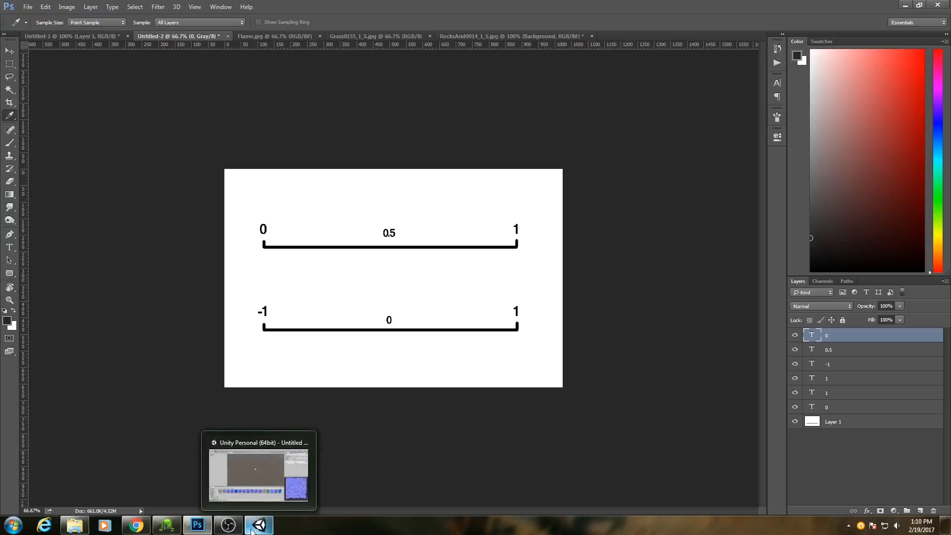
- Switch back to Shader Forge and add a Remap (Simple) node beside the Remap node
click(250, 529)
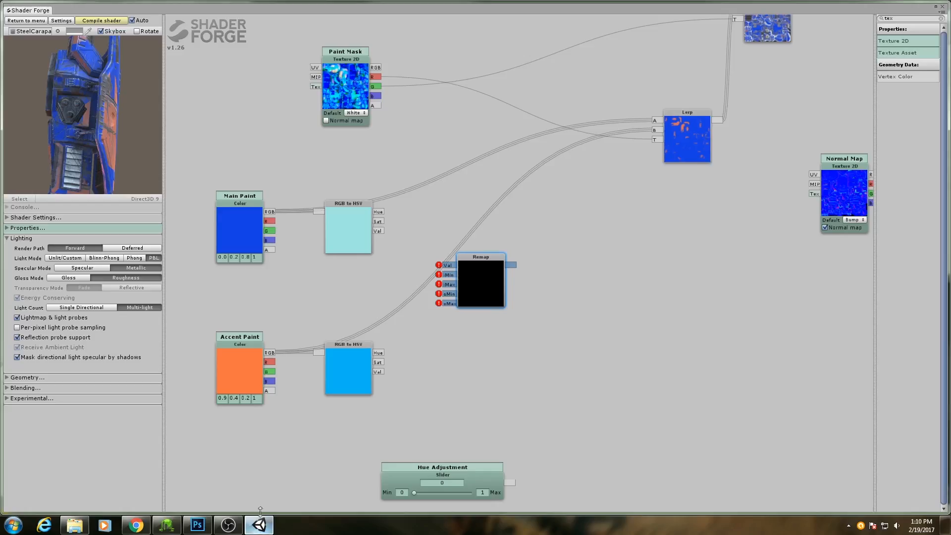
key(r)
click(584, 280)
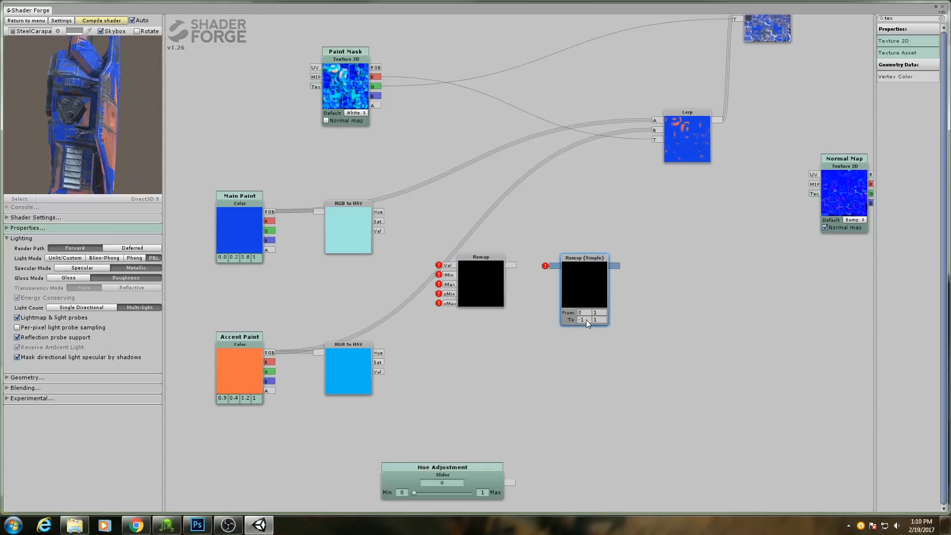
- Switch to Photoshop, activate the Brush tool, and set the foreground colour to red e71e1e
click(197, 526)
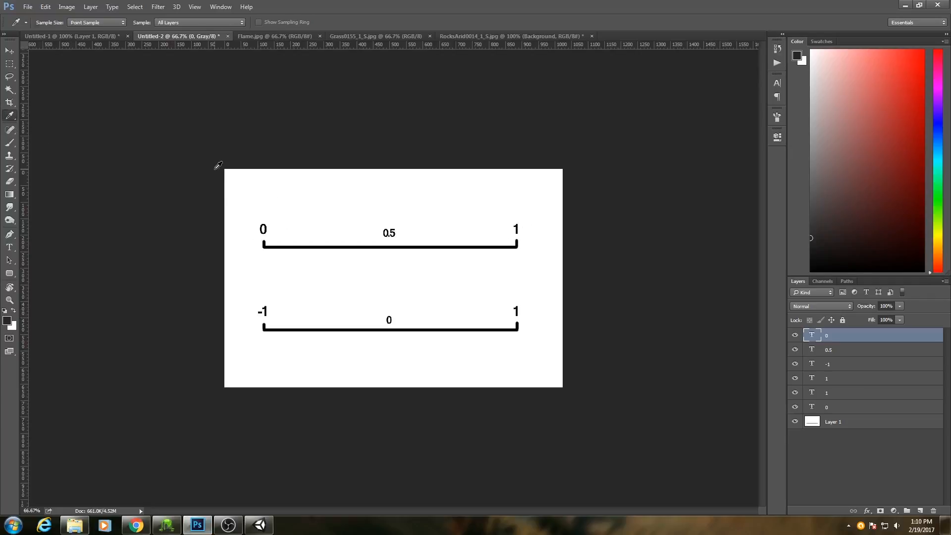
key(b)
click(8, 321)
click(612, 152)
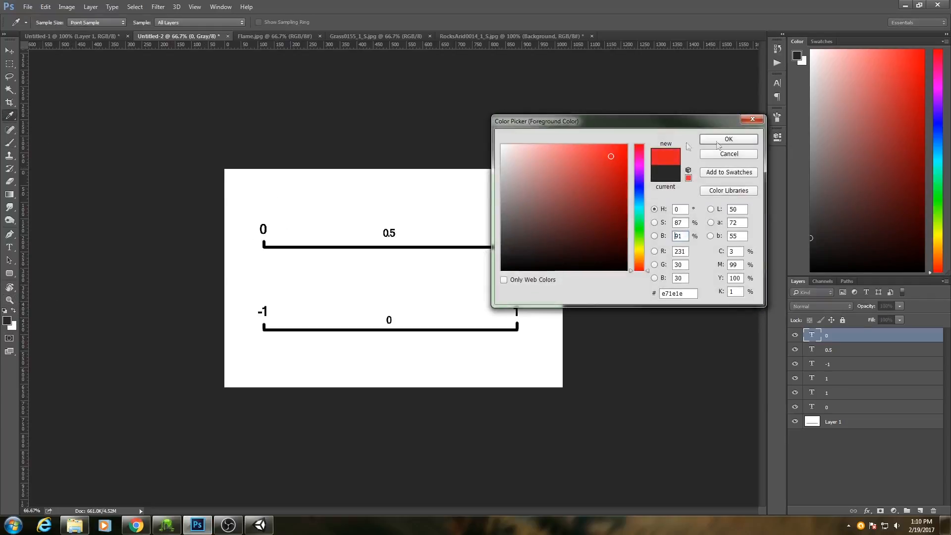
click(715, 136)
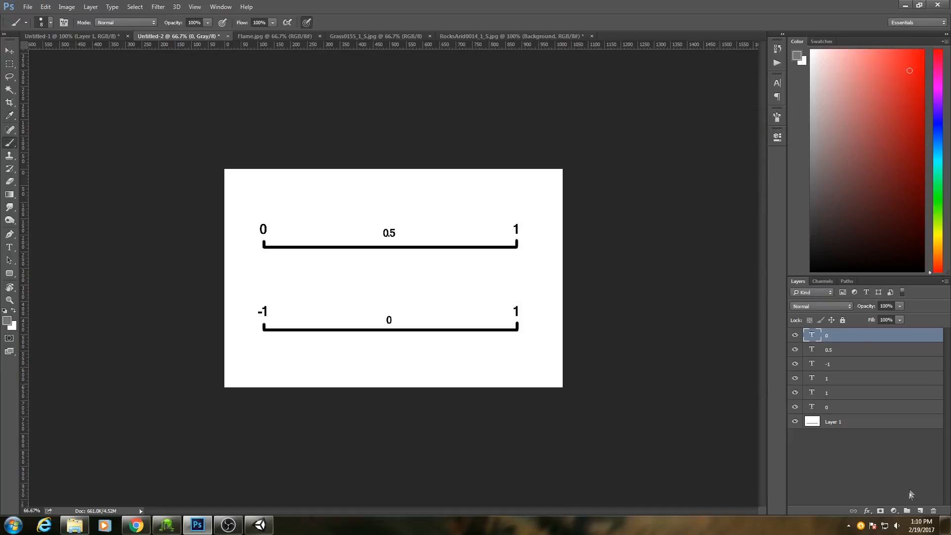
- Add a new layer, try a short vertical brush stroke on the 0 to 1 line, and undo the stroke
click(918, 509)
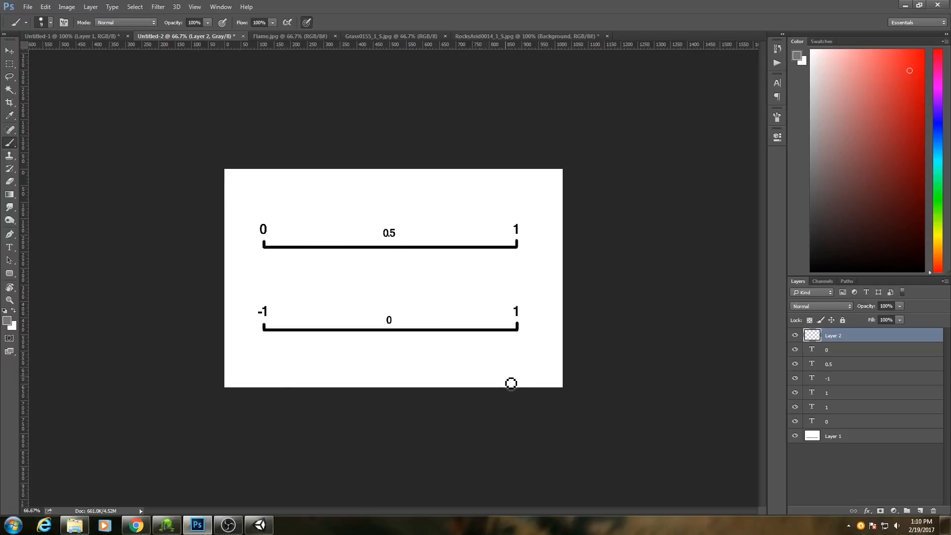
drag(455, 227, 452, 250)
key(ctrl+z)
- Convert the diagram to RGB Color mode with its layers merged, and add a new empty layer above it
click(66, 6)
mouse_move(136, 19)
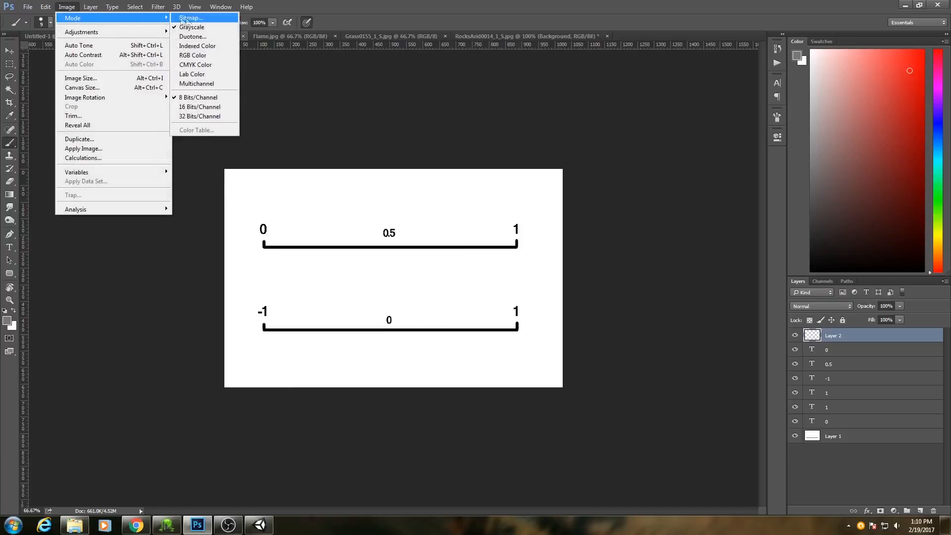
click(191, 55)
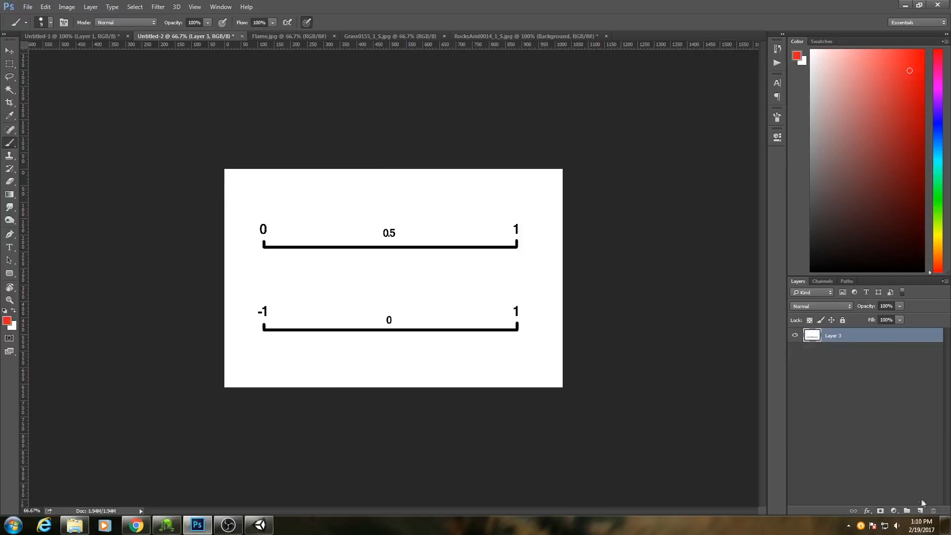
click(919, 511)
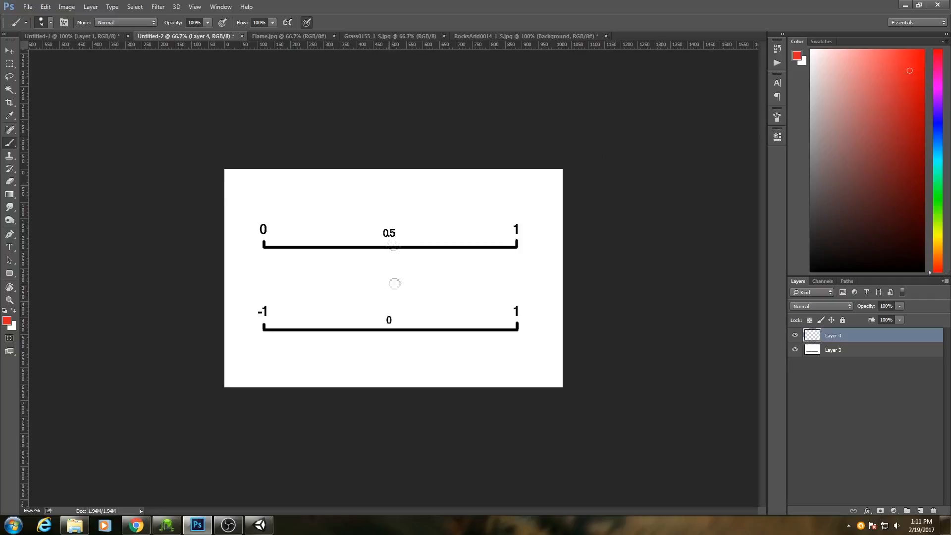
- Paint red vertical lines linking both ranges at their midpoints and first quarters, then try one at the 1 ends and undo it
drag(390, 222, 391, 341)
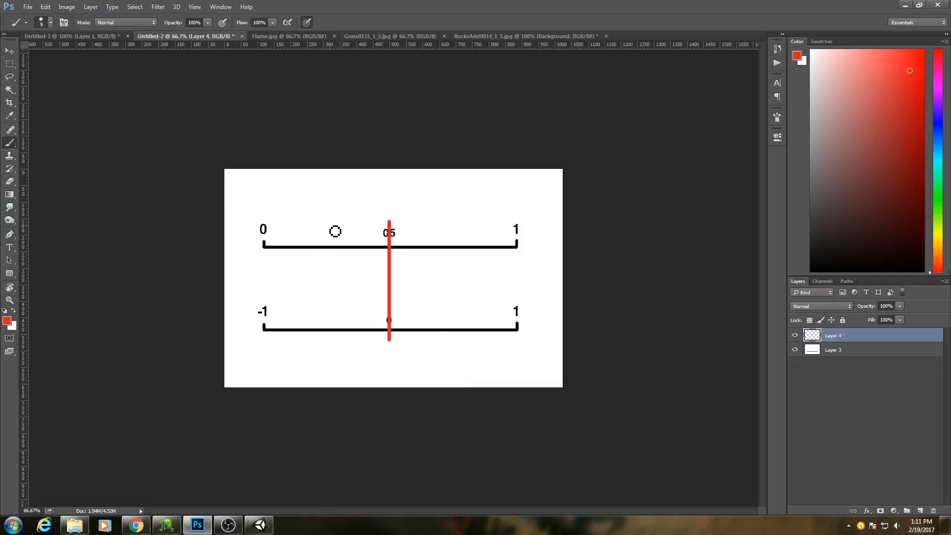
drag(327, 226, 327, 341)
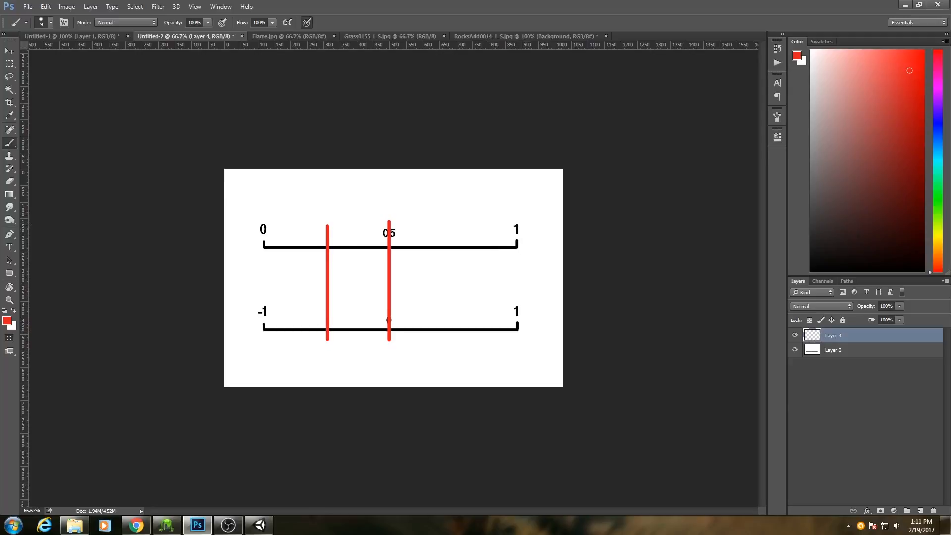
drag(516, 224, 516, 340)
key(ctrl+z)
- Switch back to Shader Forge and select the Paint Mask texture node
mouse_move(263, 525)
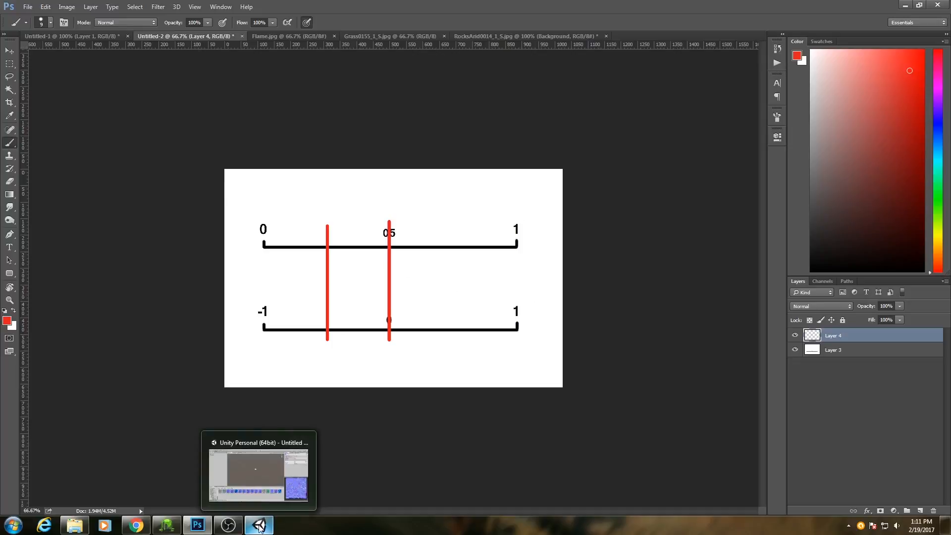
click(258, 526)
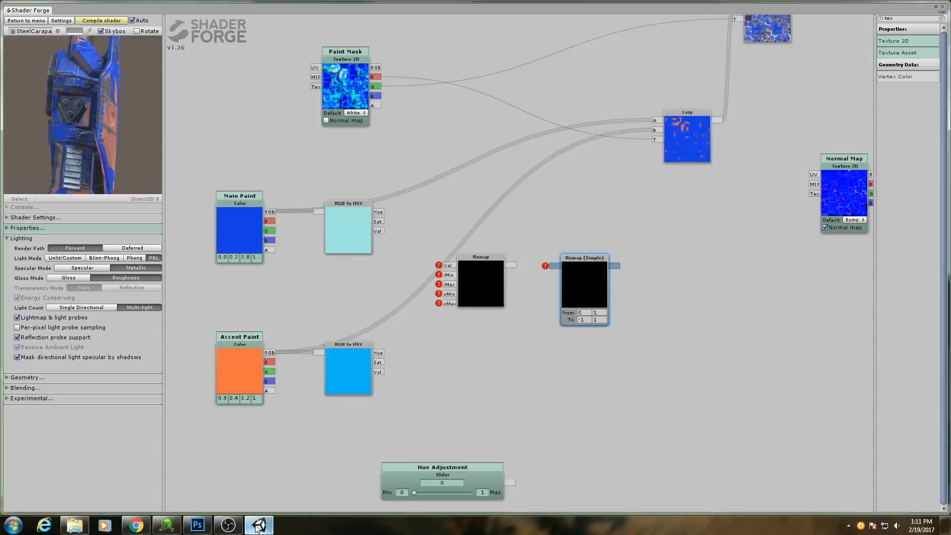
click(331, 77)
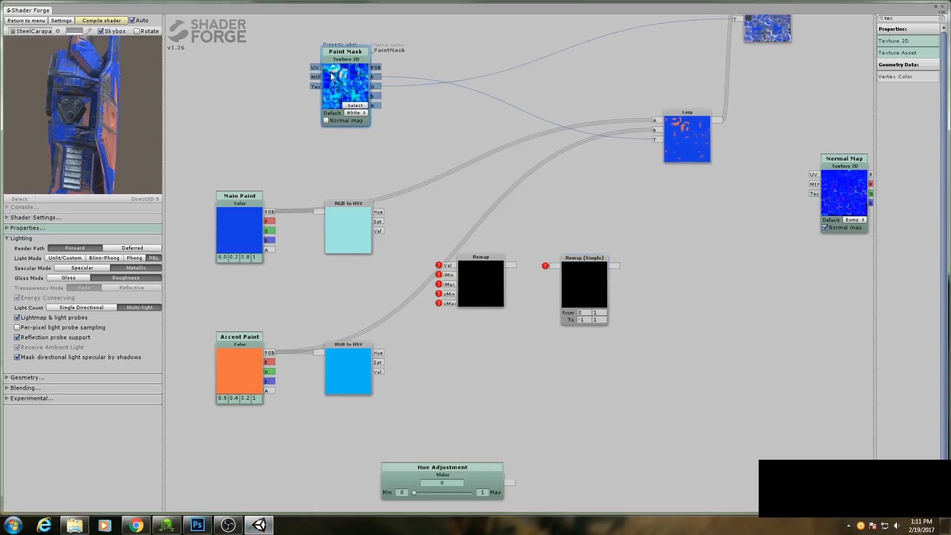